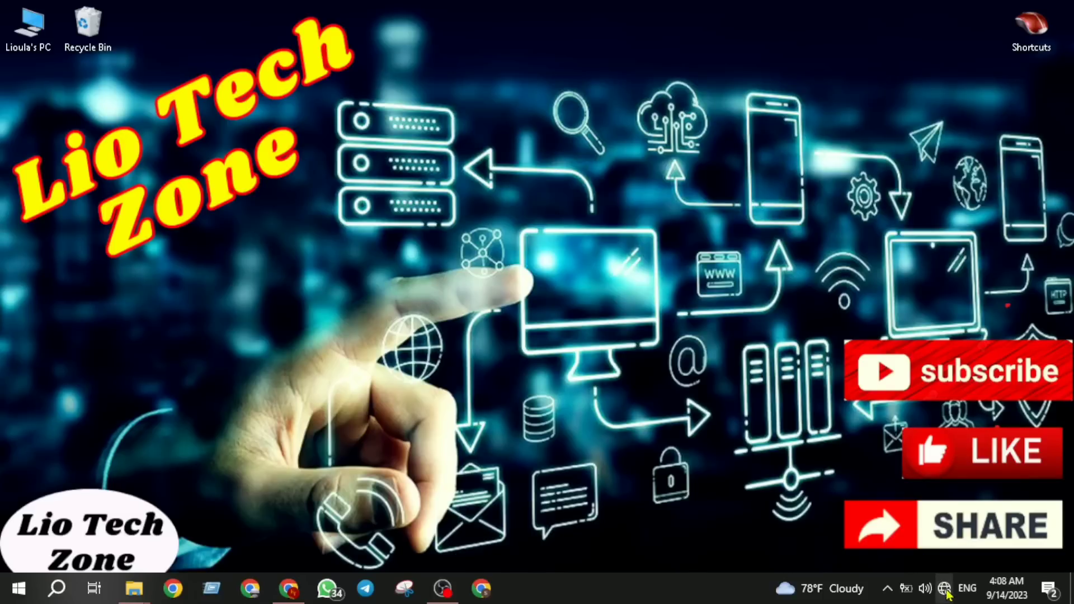
Browse the Windows Wi-Fi list, expanding the dasilva, mahi and mahilio network details
{"action": "left_click", "coordinate": [945, 589]}
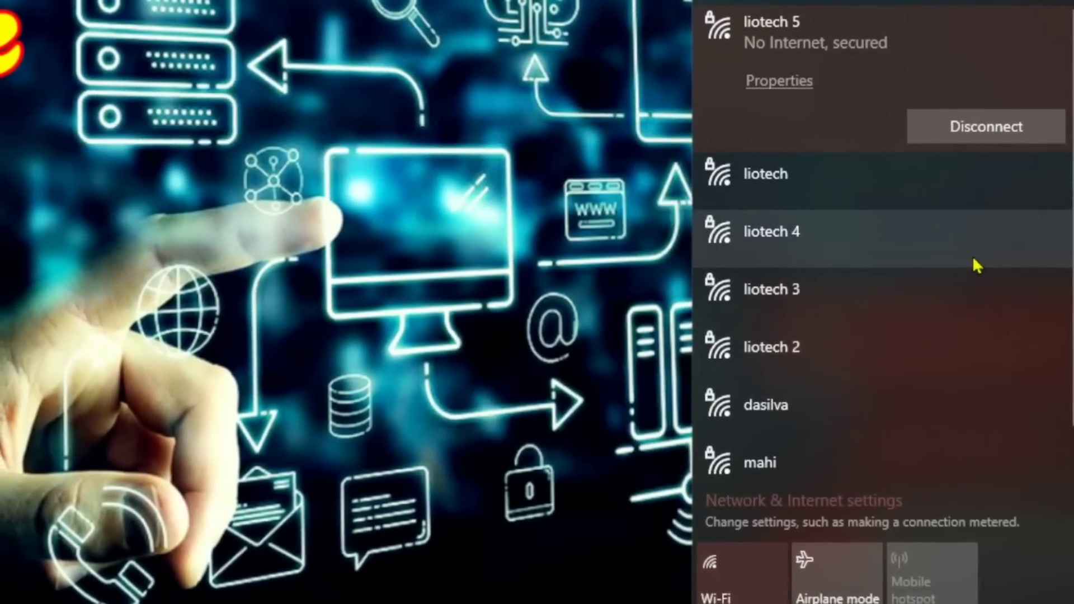
{"action": "scroll", "coordinate": [1057, 202], "scroll_direction": "down", "scroll_amount": 1}
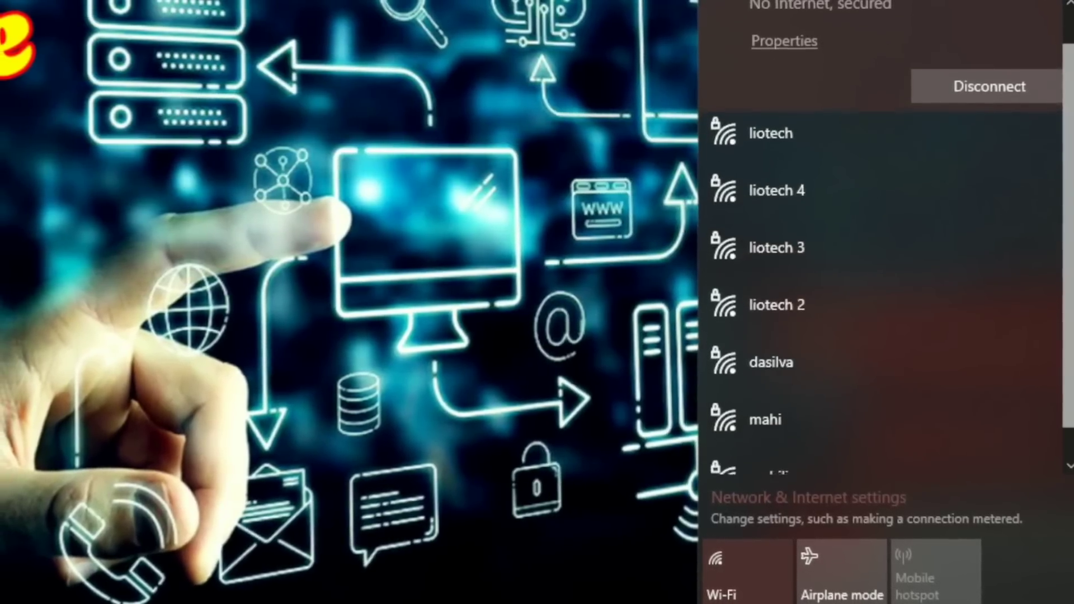
{"action": "scroll", "coordinate": [884, 280], "scroll_direction": "down", "scroll_amount": 1}
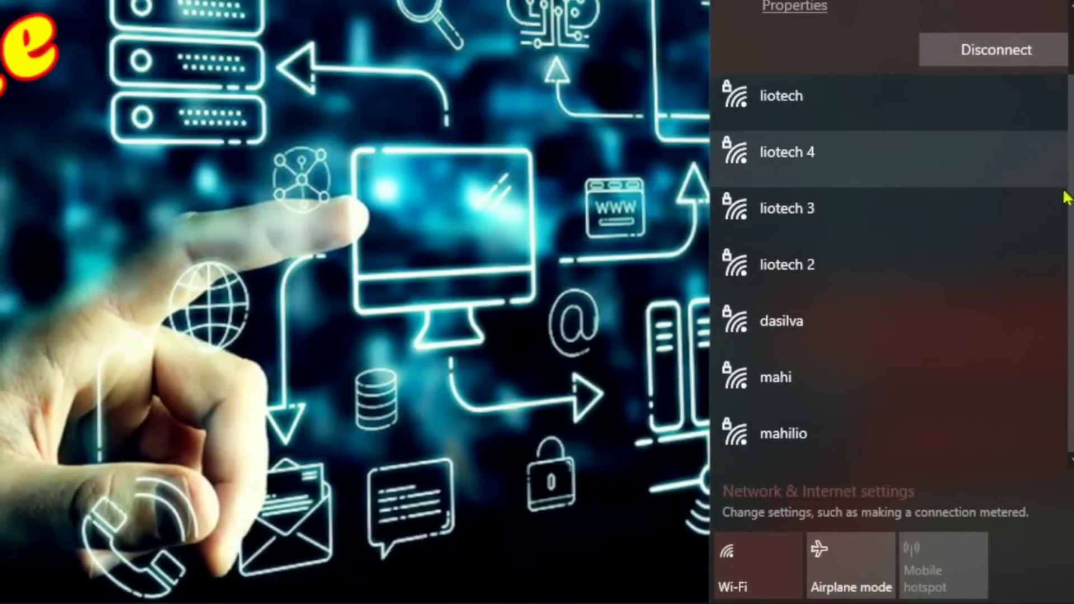
{"action": "scroll", "coordinate": [1007, 207], "scroll_direction": "up", "scroll_amount": 1}
{"action": "scroll", "coordinate": [985, 212], "scroll_direction": "down", "scroll_amount": 1}
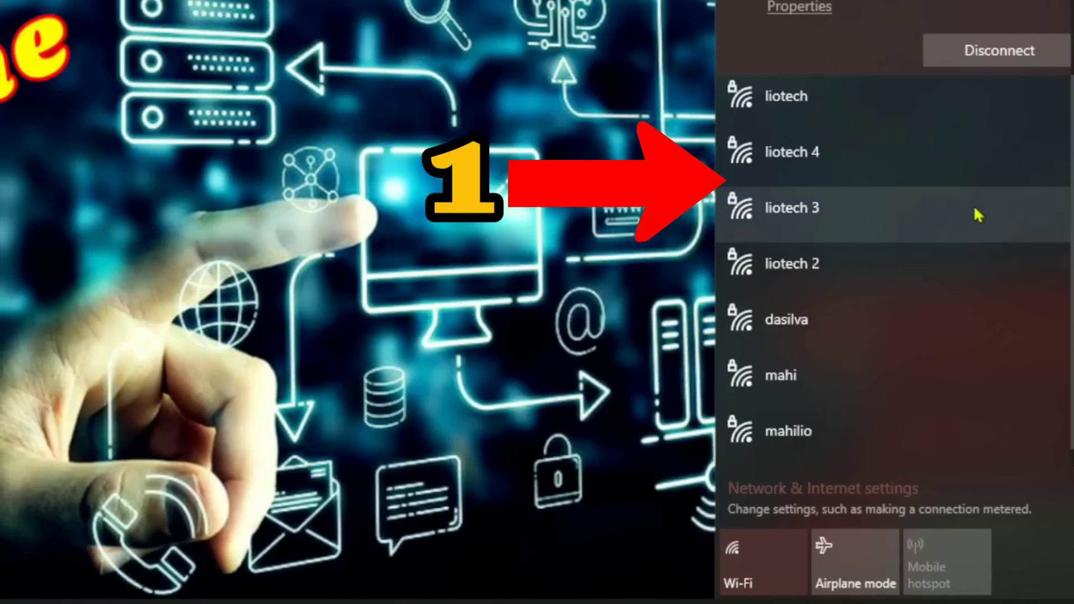
{"action": "left_click", "coordinate": [848, 330]}
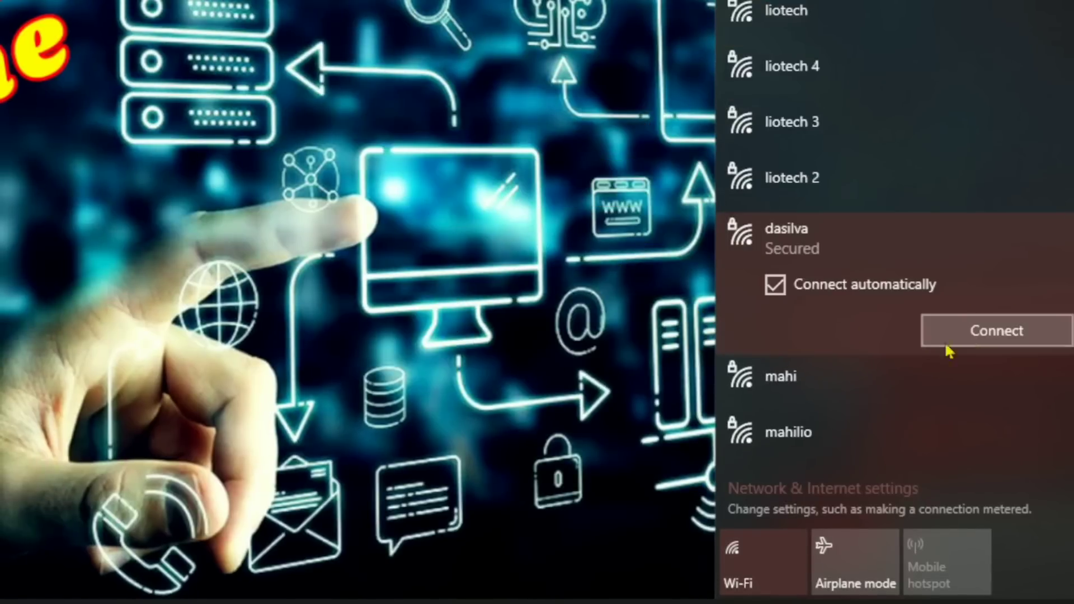
{"action": "left_click", "coordinate": [832, 371]}
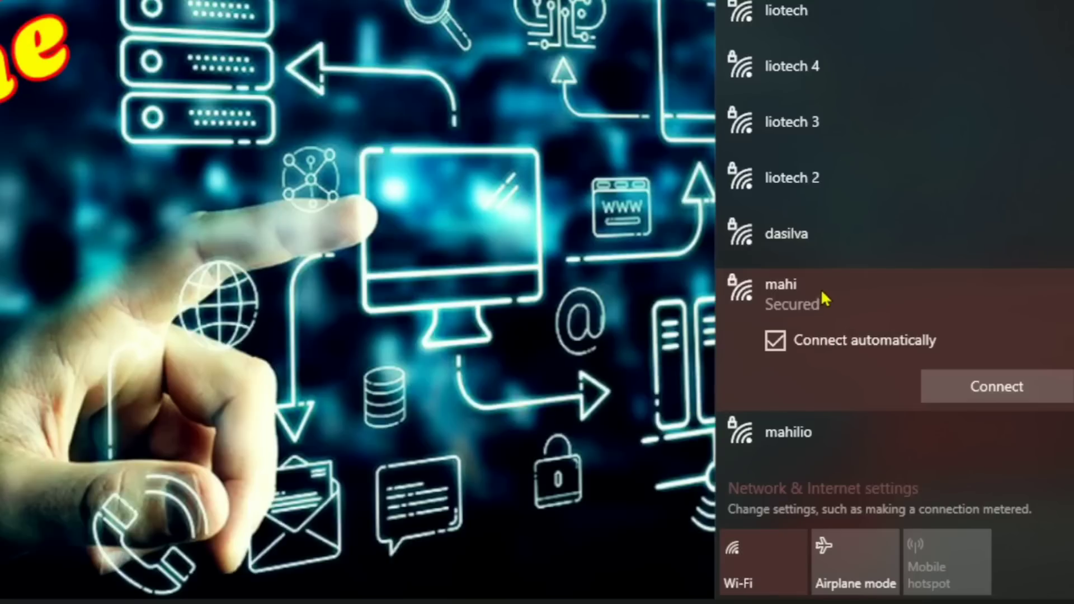
{"action": "left_click", "coordinate": [848, 418]}
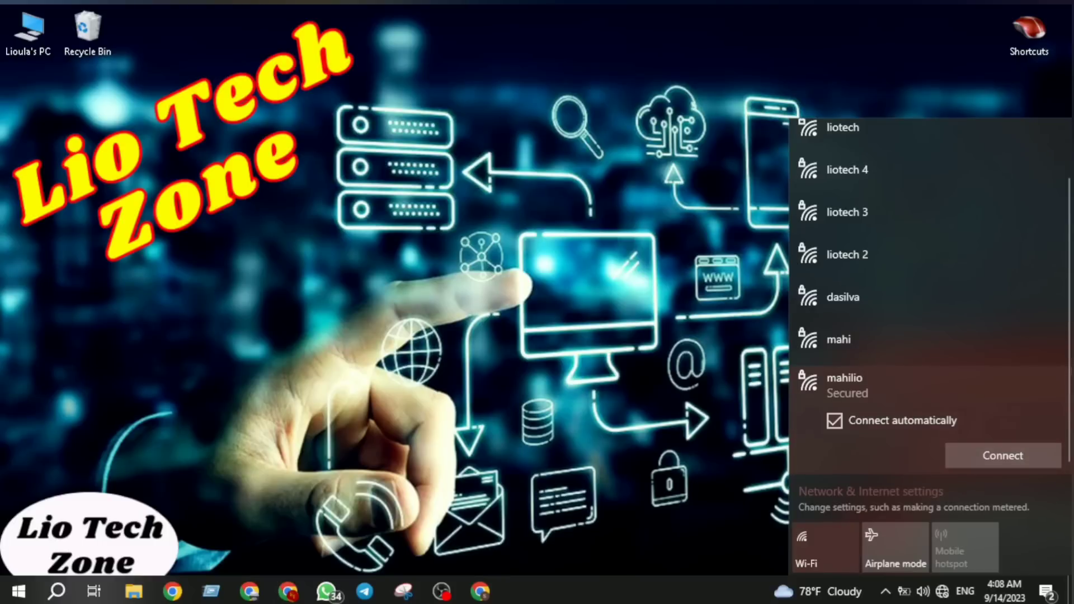
{"action": "scroll", "coordinate": [1066, 269], "scroll_direction": "up", "scroll_amount": 2}
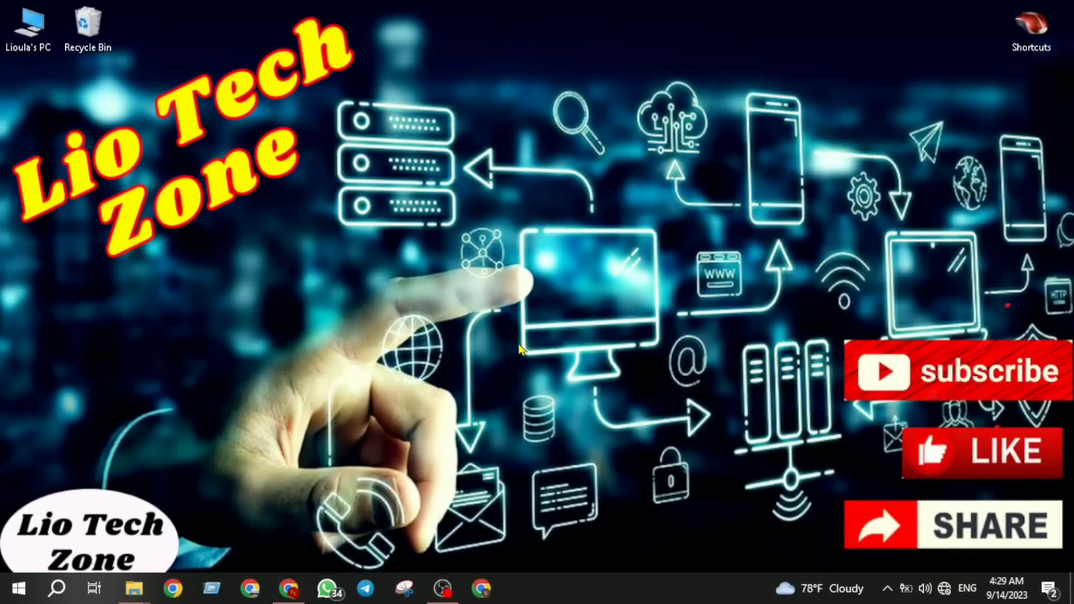
Launch Google Chrome and load the router page at 192.168.1.1
{"action": "left_click", "coordinate": [289, 588]}
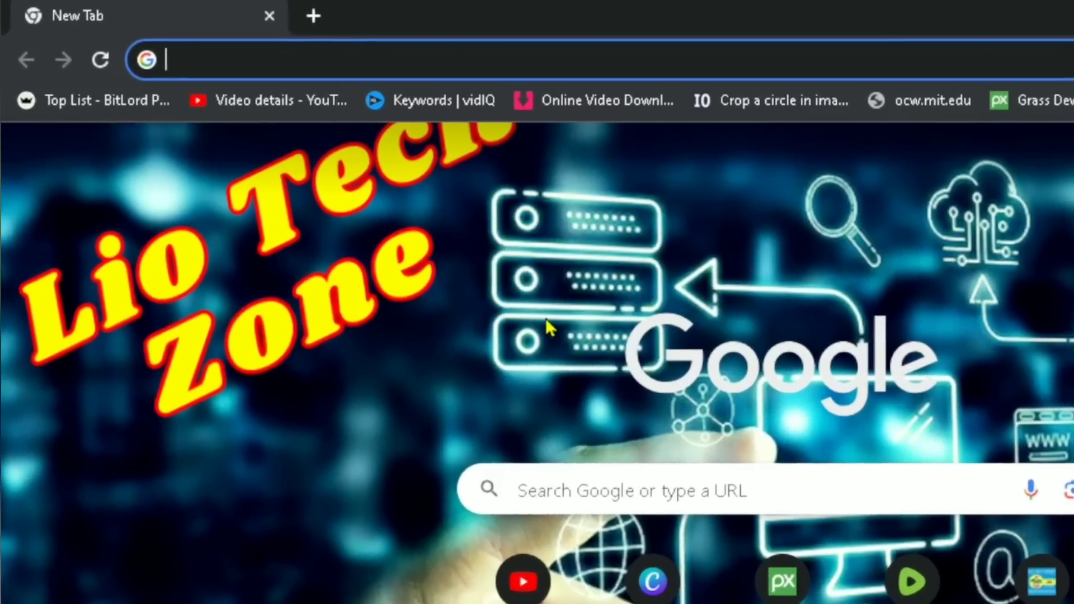
{"action": "type", "text": "1"}
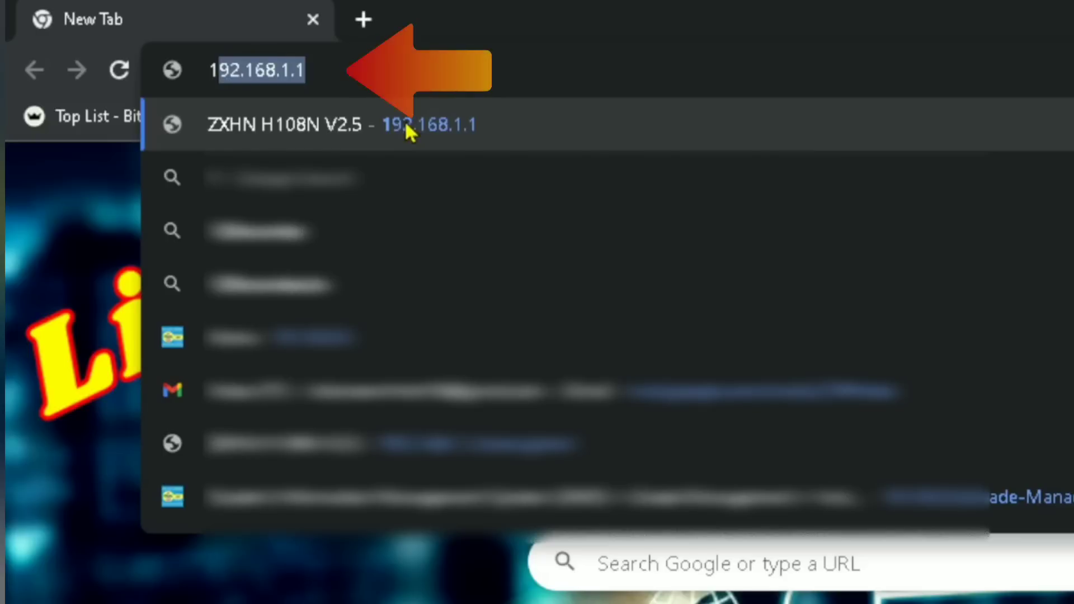
{"action": "type", "text": "92.168.1.1"}
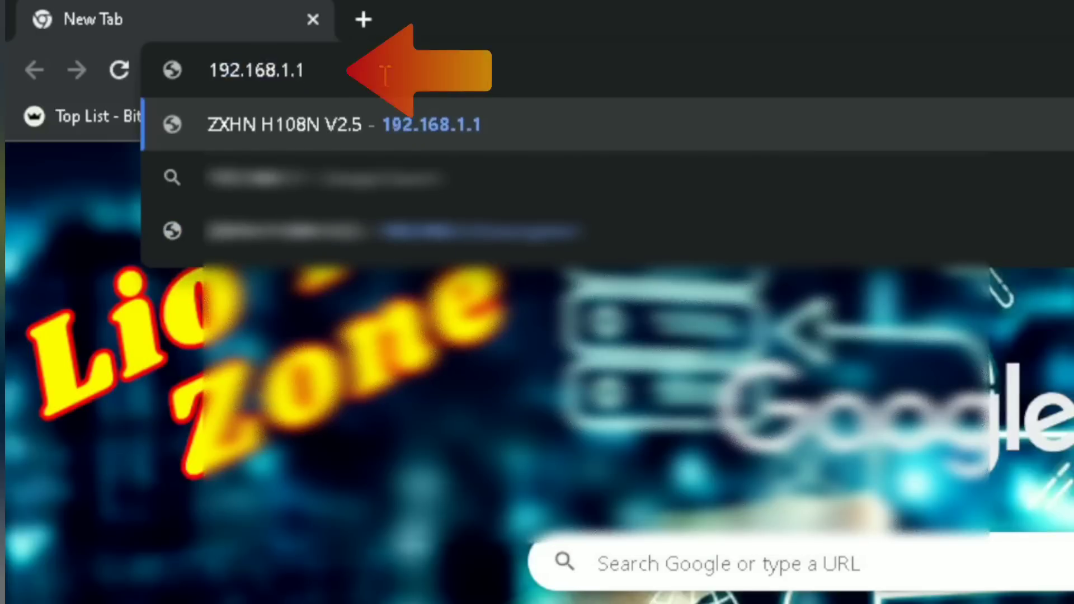
{"action": "key", "text": "Return"}
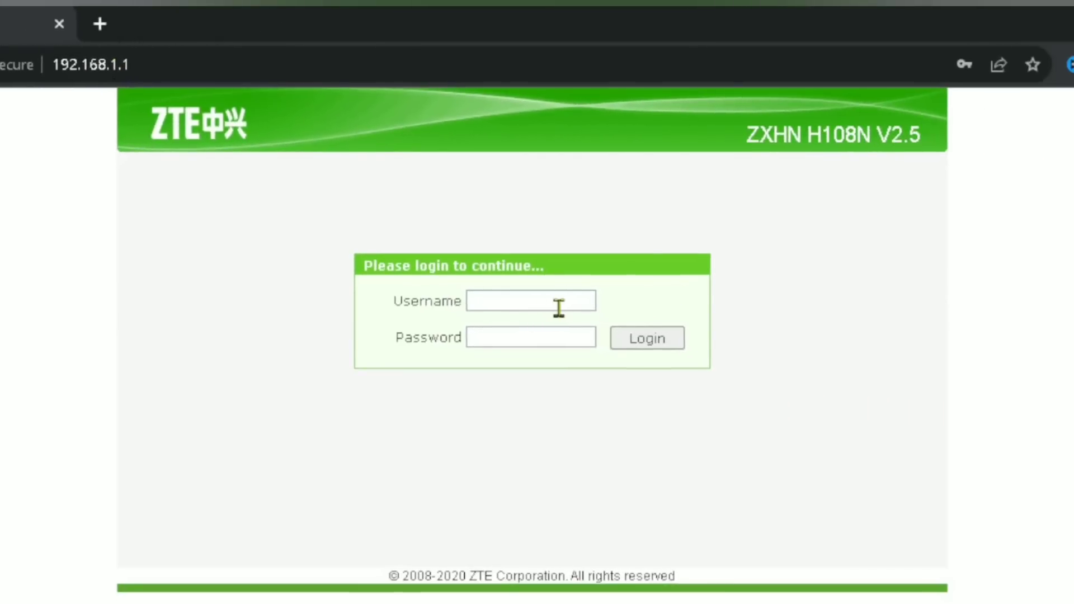
Sign in with Chrome's saved administrator credentials to reach the Device Information page
{"action": "left_click", "coordinate": [558, 308]}
{"action": "left_click", "coordinate": [599, 364]}
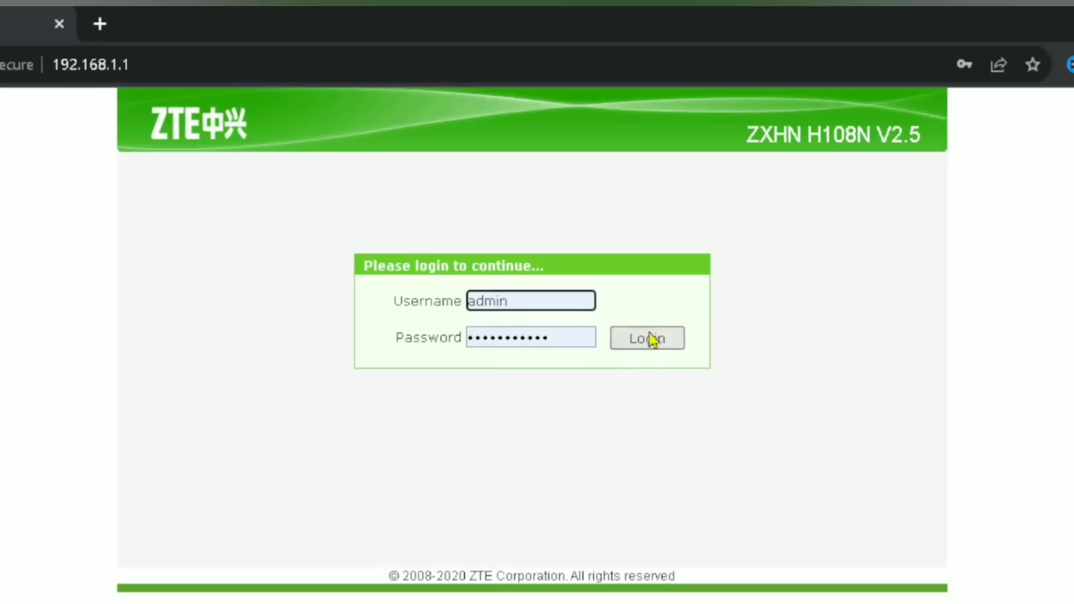
{"action": "left_click", "coordinate": [670, 345]}
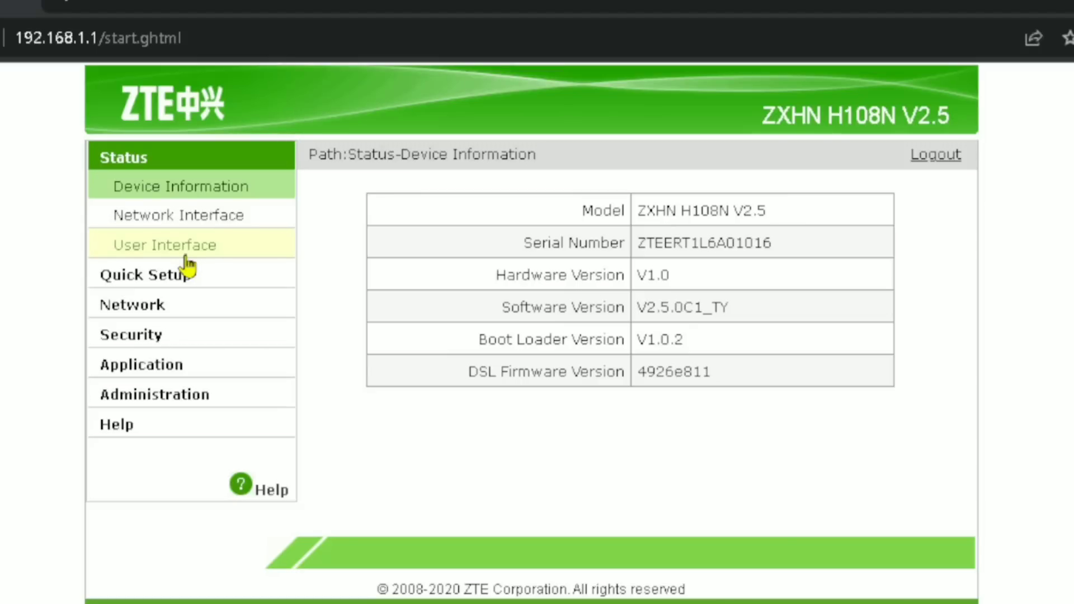
Navigate Network > WLAN > SSID Settings, showing SSID1 named liotech
{"action": "left_click", "coordinate": [134, 305]}
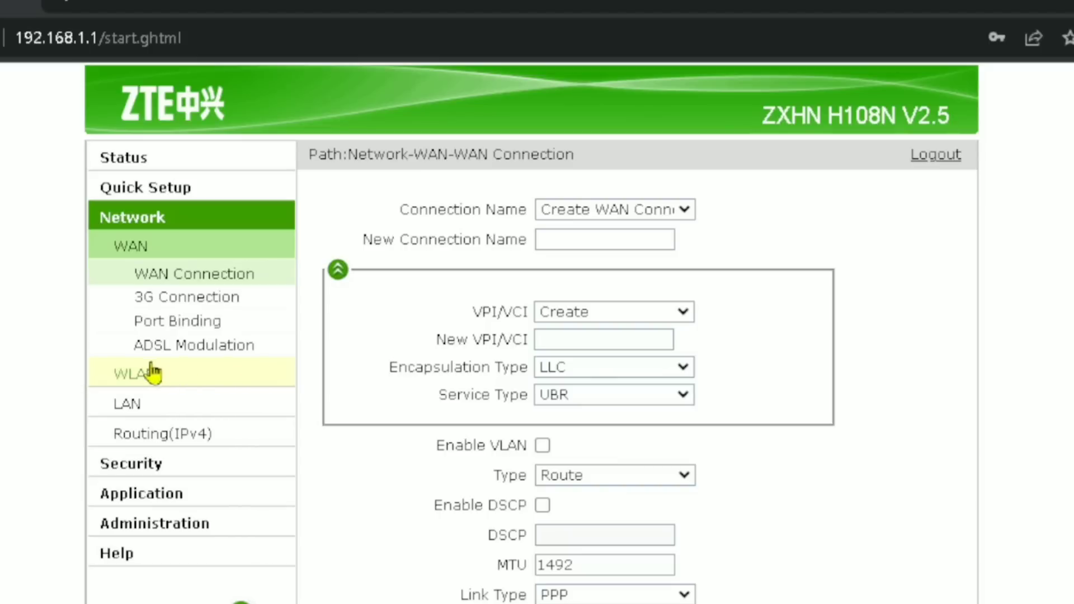
{"action": "left_click", "coordinate": [196, 384]}
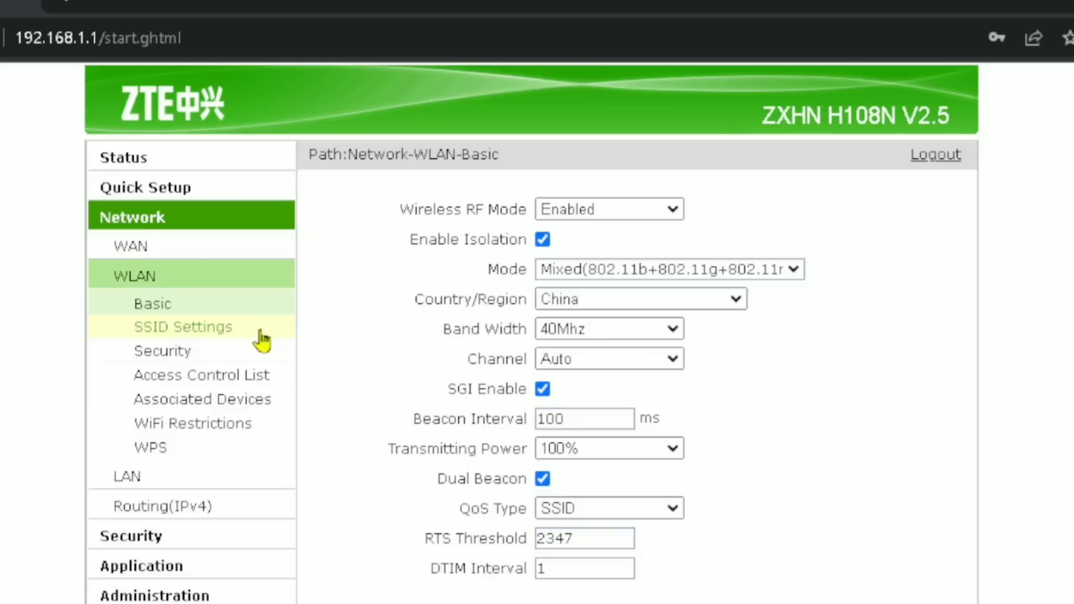
{"action": "left_click", "coordinate": [169, 330]}
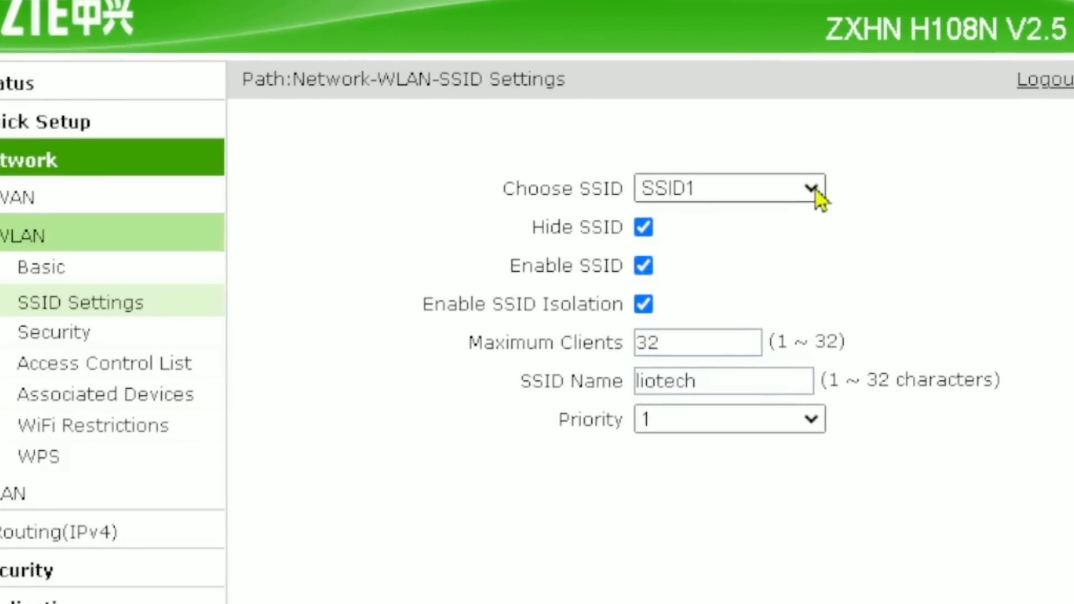
Look over SSID1–SSID4 in the Choose SSID list, leaving SSID1 selected
{"action": "left_click", "coordinate": [812, 193]}
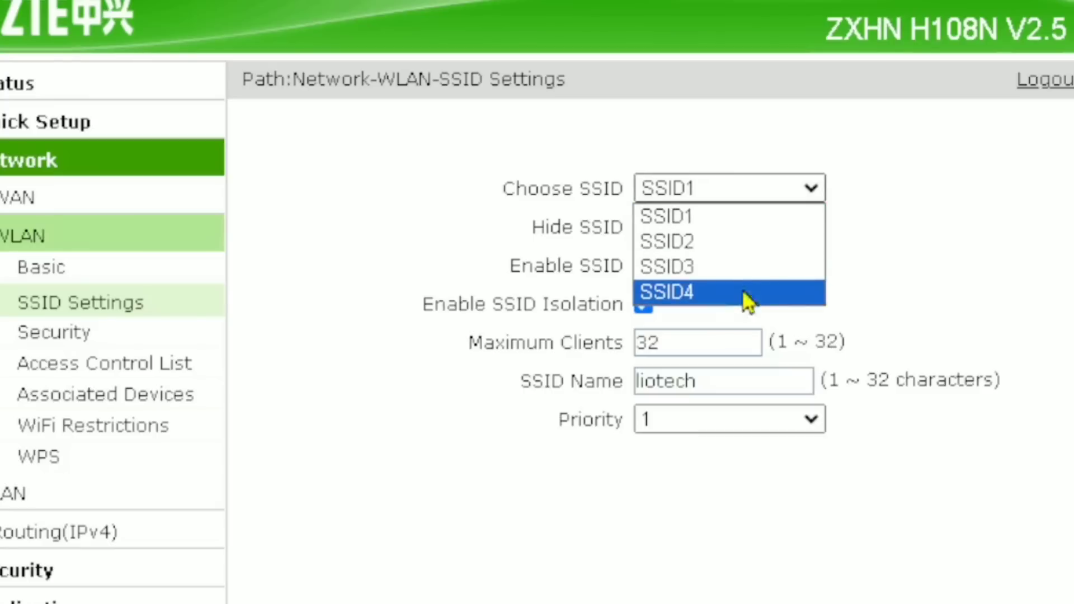
{"action": "left_click", "coordinate": [812, 196]}
{"action": "left_click", "coordinate": [812, 192]}
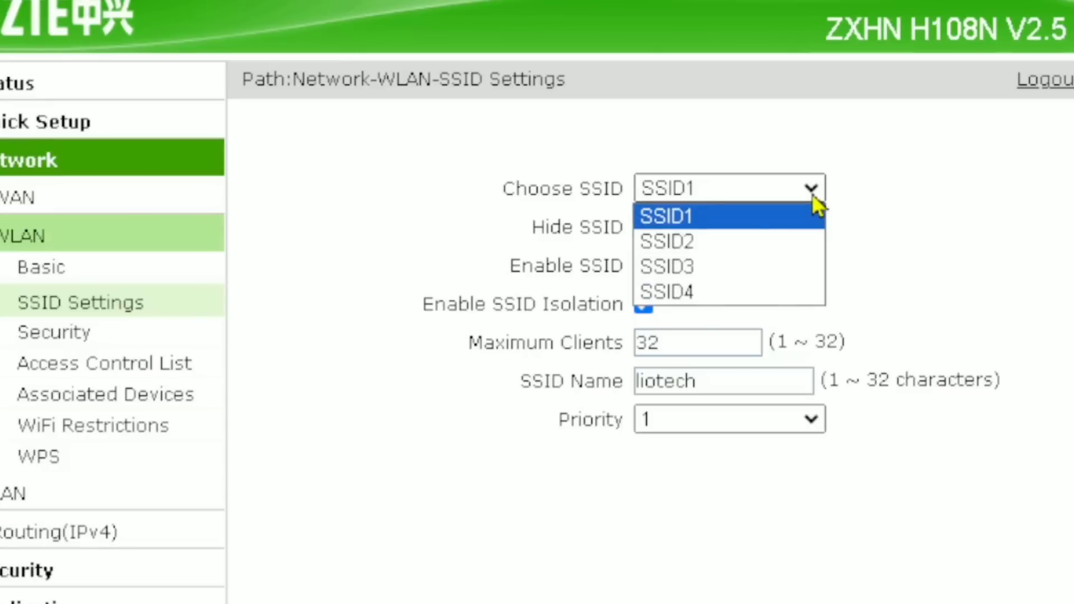
{"action": "left_click", "coordinate": [951, 224]}
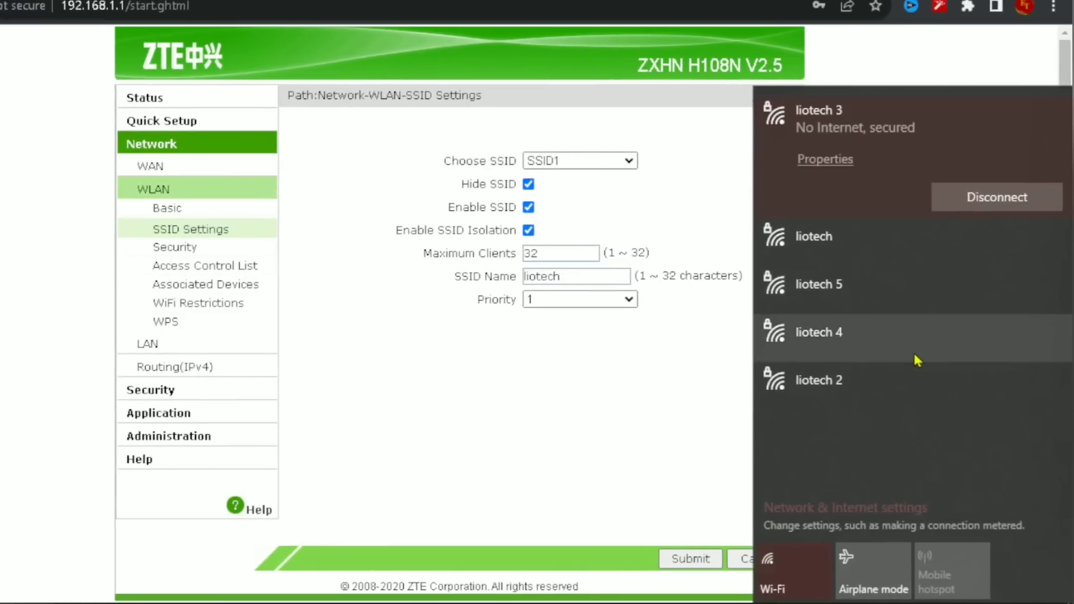
Dismiss the Windows Wi-Fi flyout to reveal SSID1's liotech settings
{"action": "left_click", "coordinate": [693, 354]}
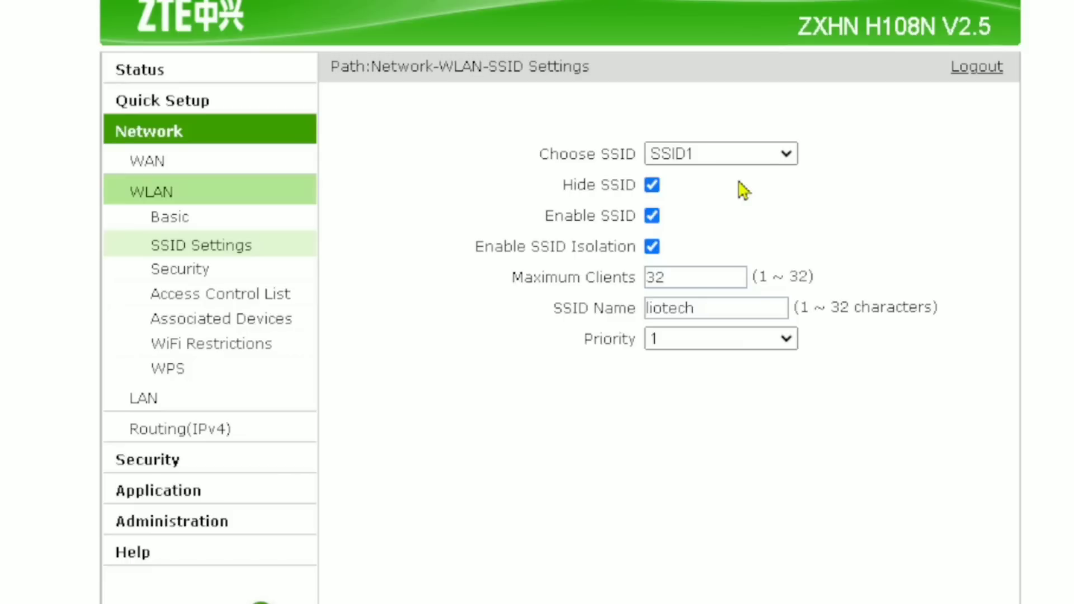
Select SSID2 (dasilva, currently disabled) from the Choose SSID list
{"action": "left_click", "coordinate": [792, 160]}
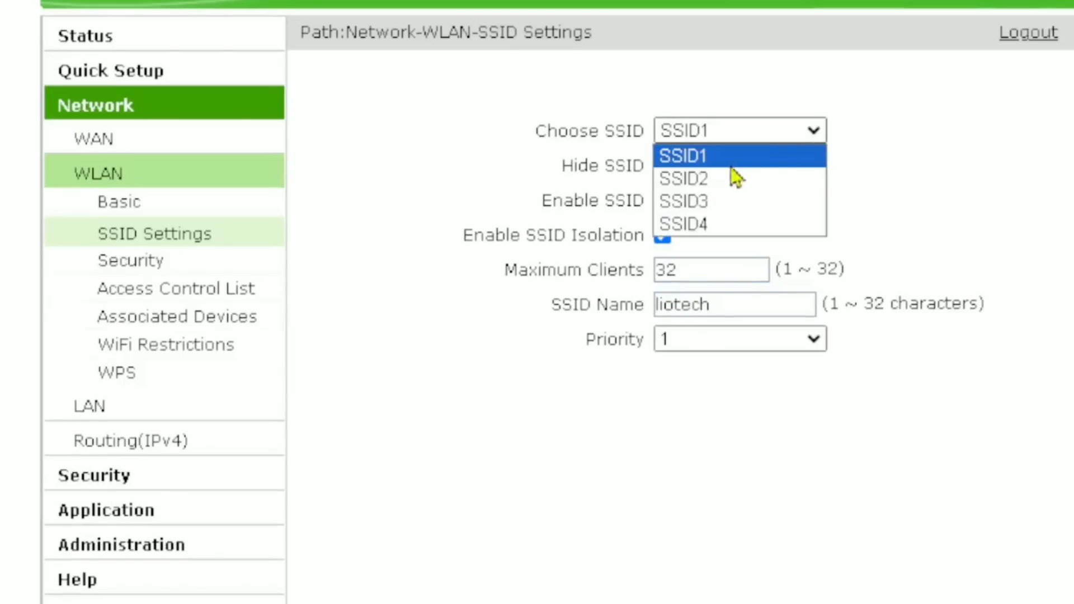
{"action": "left_click", "coordinate": [694, 185]}
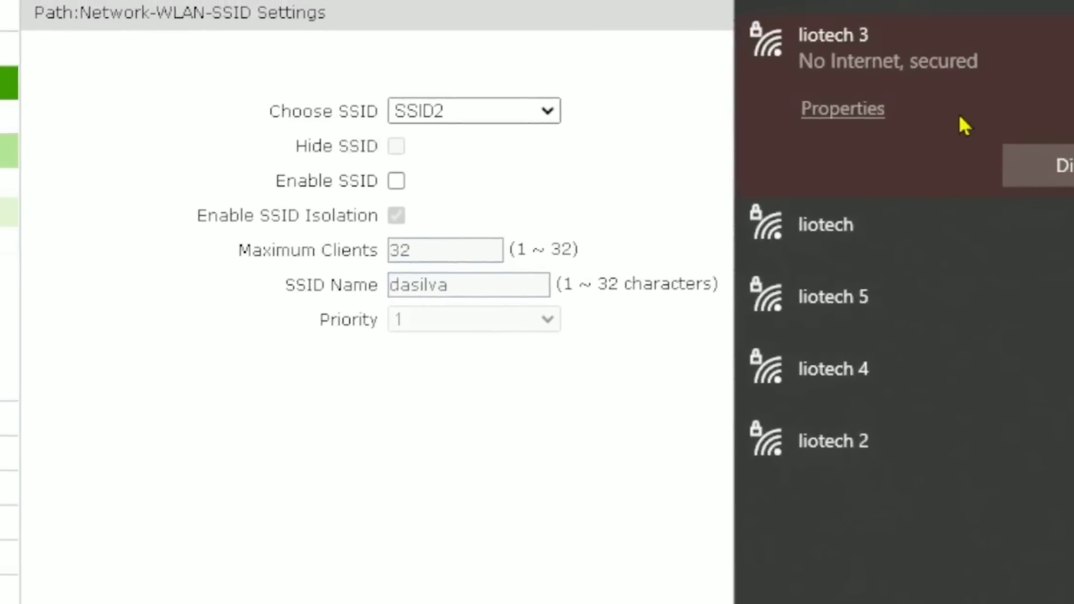
Enable SSID2 dasilva with Maximum Clients 32 and Hide SSID left unticked
{"action": "left_click", "coordinate": [695, 402]}
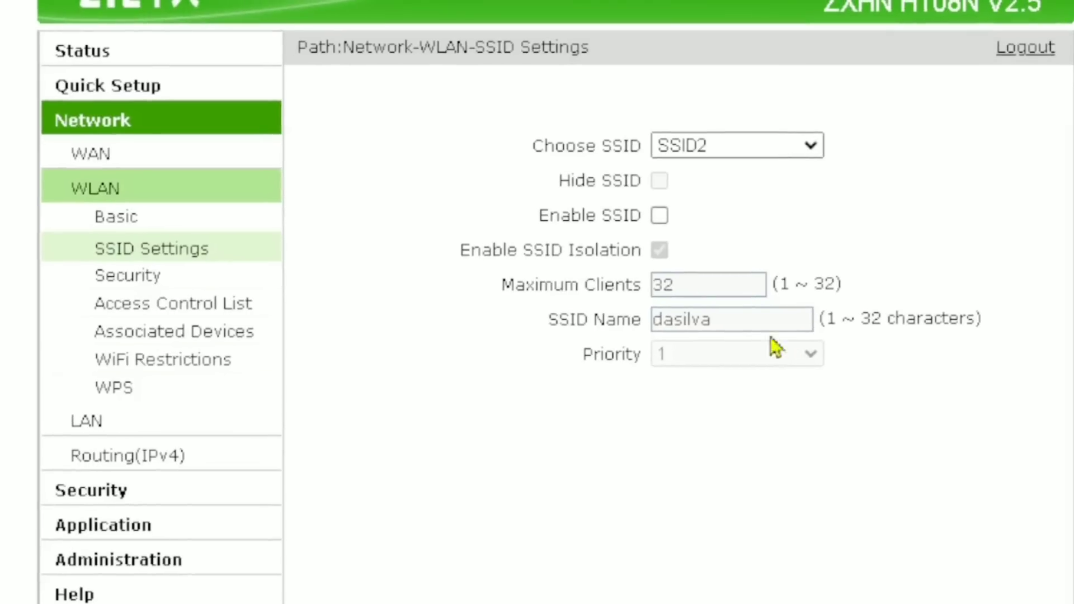
{"action": "left_click", "coordinate": [660, 217]}
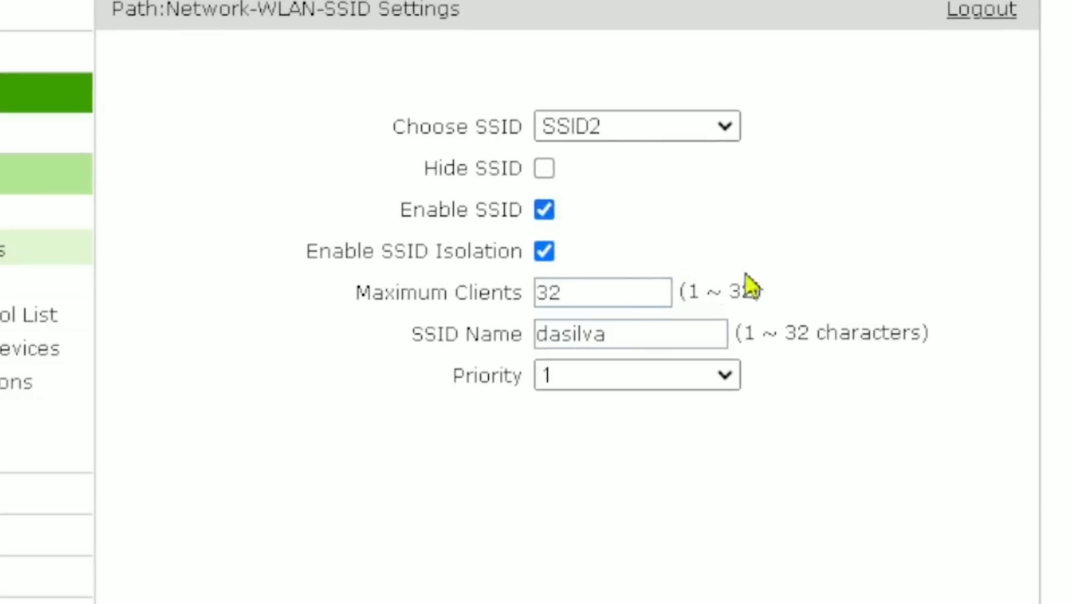
{"action": "left_click", "coordinate": [593, 296]}
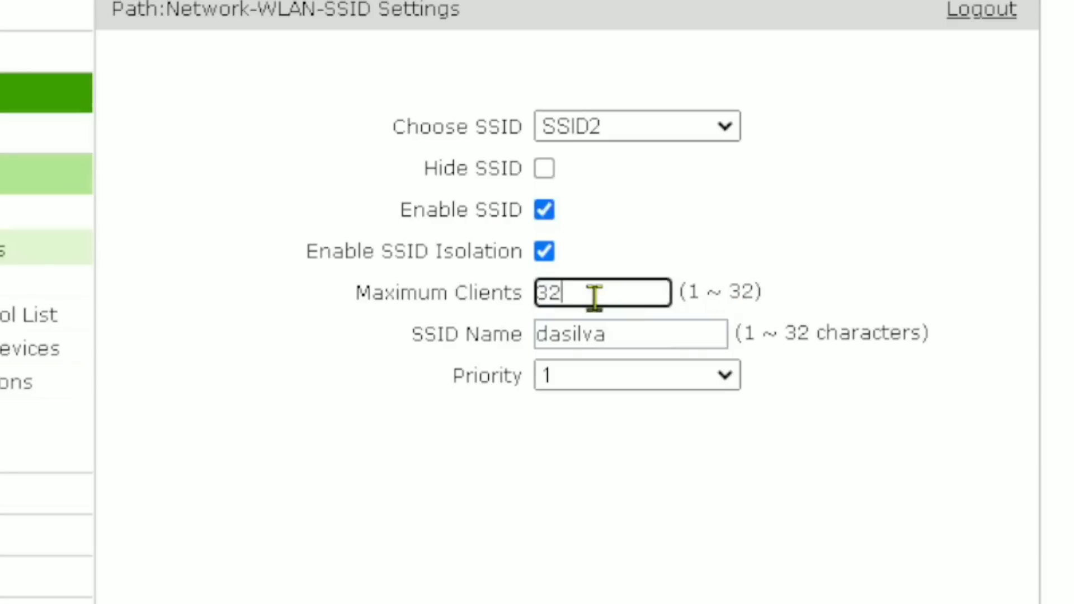
{"action": "key", "text": "BackSpace"}
{"action": "key", "text": "BackSpace"}
{"action": "type", "text": "32"}
{"action": "left_click", "coordinate": [654, 335]}
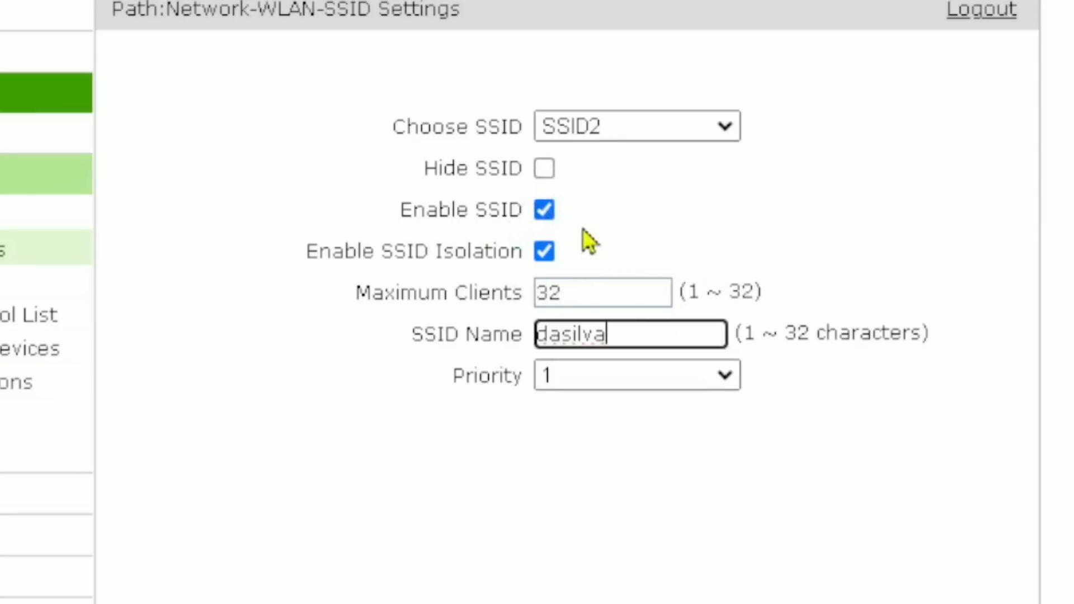
{"action": "left_click", "coordinate": [546, 171]}
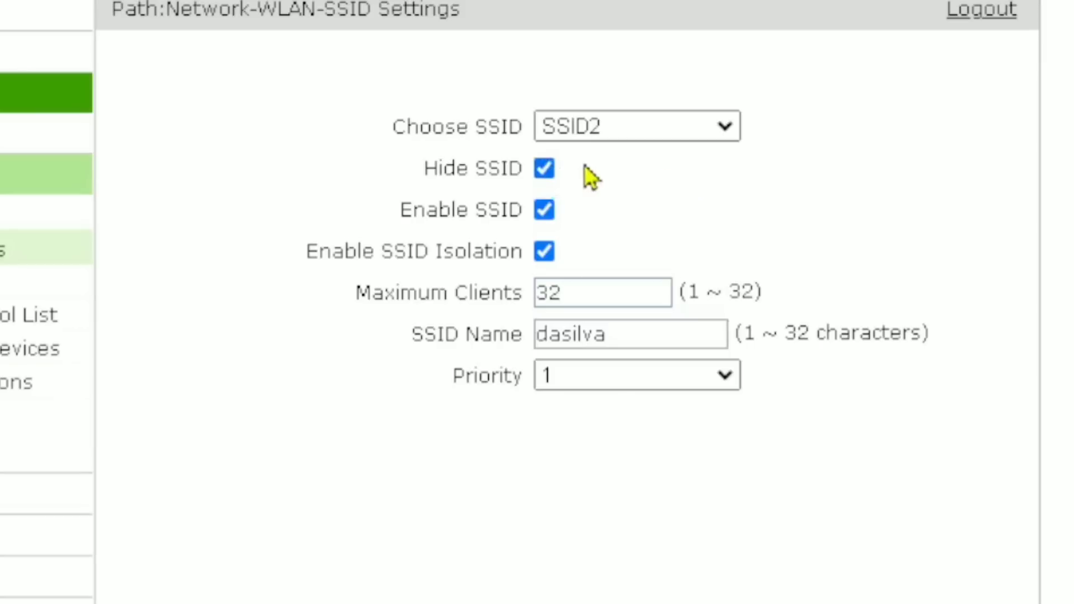
{"action": "left_click", "coordinate": [545, 170]}
{"action": "left_click", "coordinate": [727, 376]}
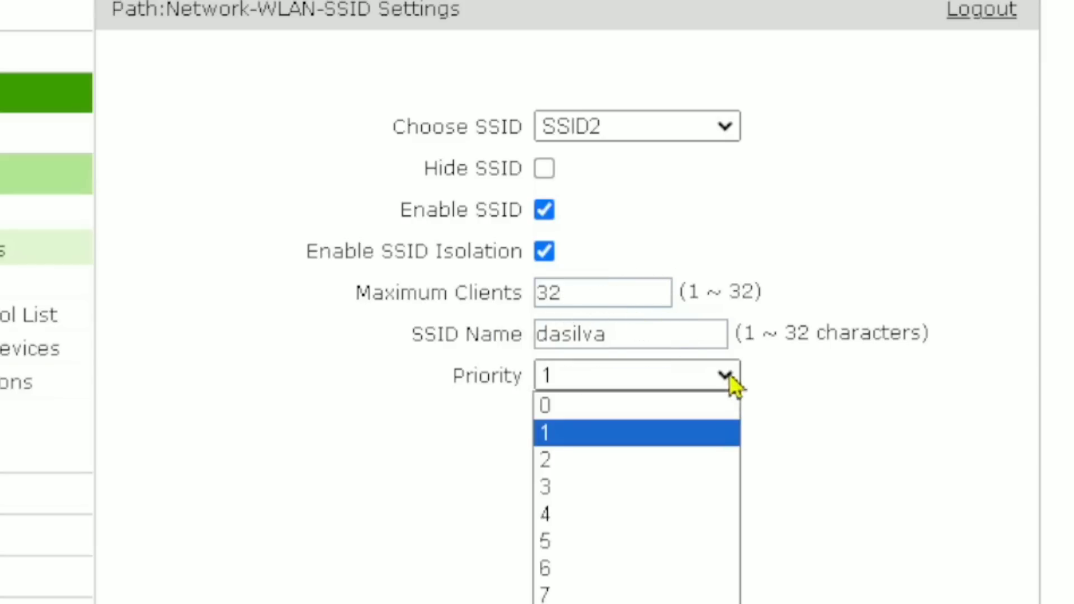
{"action": "left_click", "coordinate": [818, 436]}
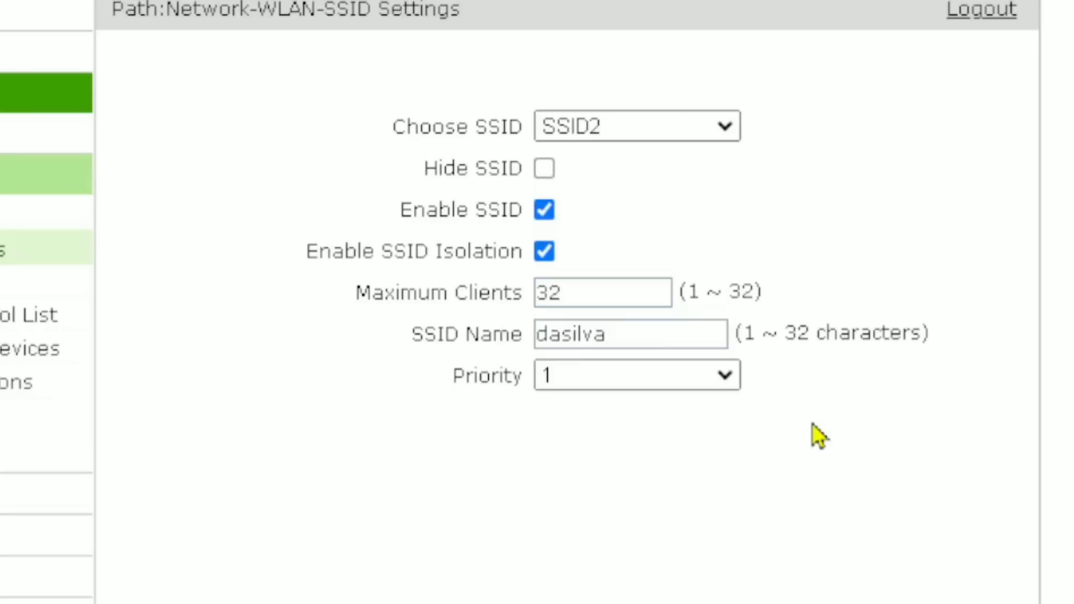
{"action": "left_click", "coordinate": [721, 386]}
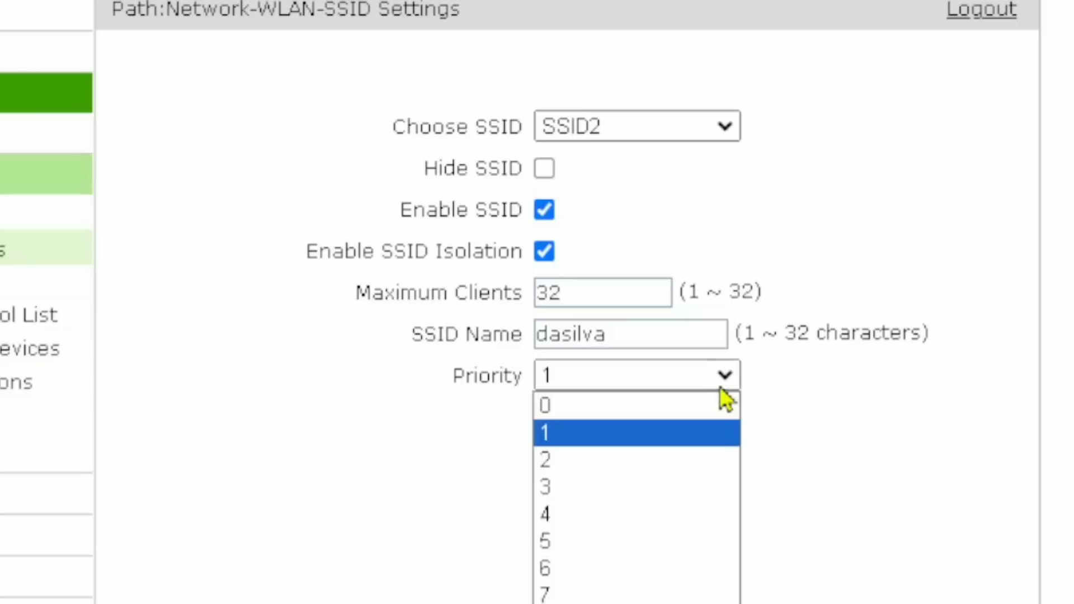
{"action": "left_click", "coordinate": [820, 401]}
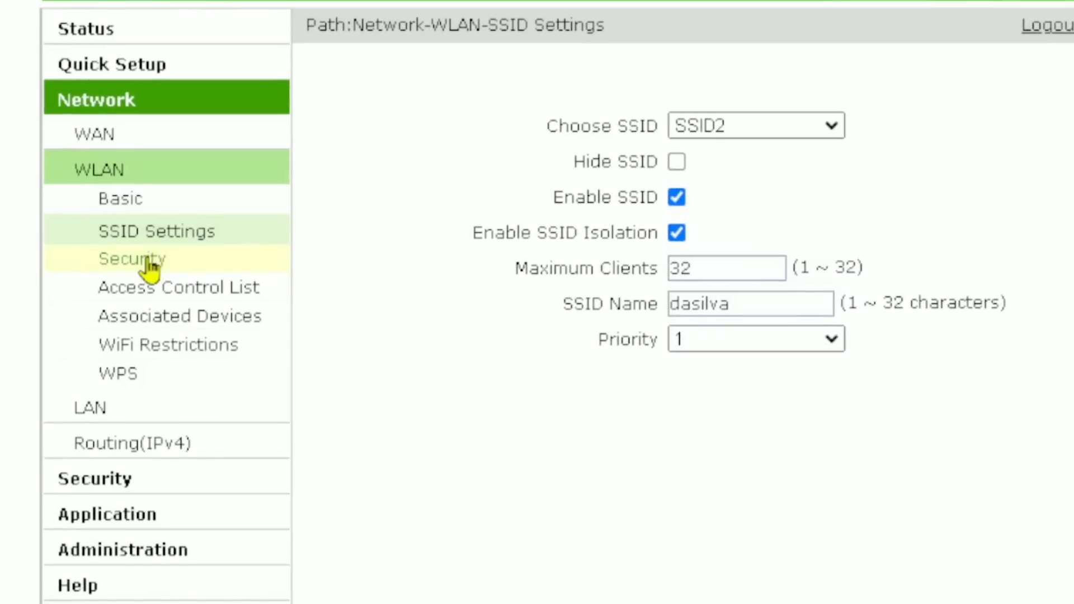
Go to the WLAN Security page and dismiss the Windows Wi-Fi flyout
{"action": "left_click", "coordinate": [149, 262]}
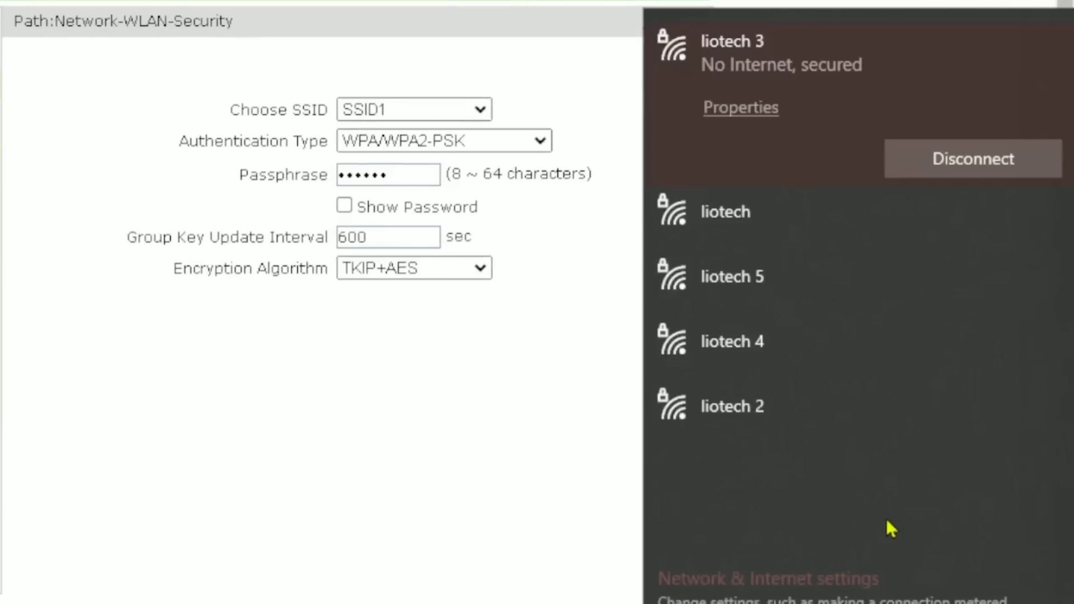
{"action": "left_click", "coordinate": [489, 369]}
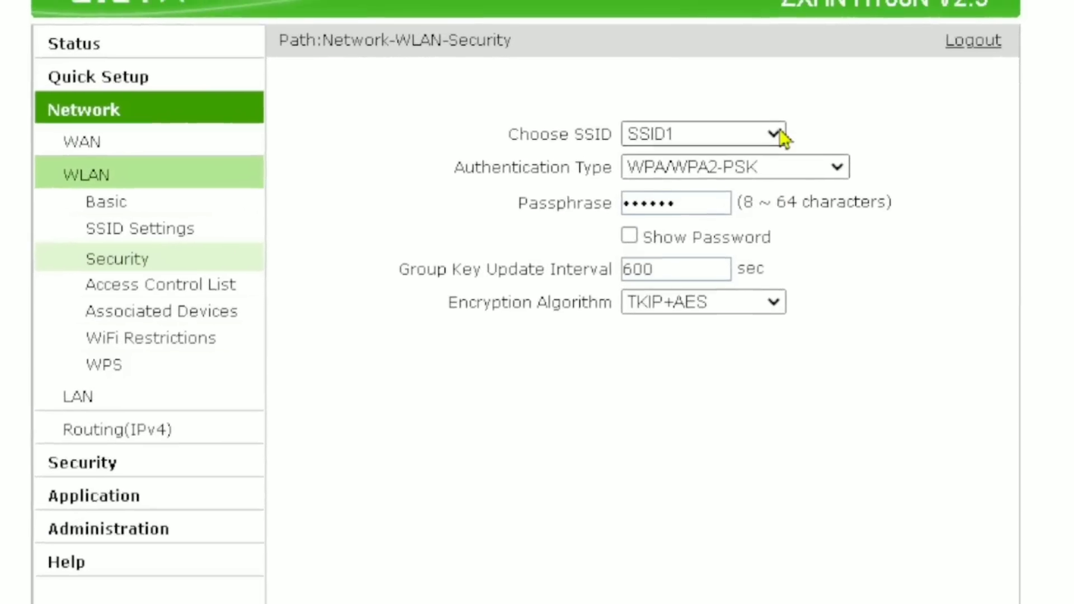
Switch the Security page to SSID2 (WPA-PSK, TKIP+AES) and focus the Passphrase field
{"action": "left_click", "coordinate": [777, 135]}
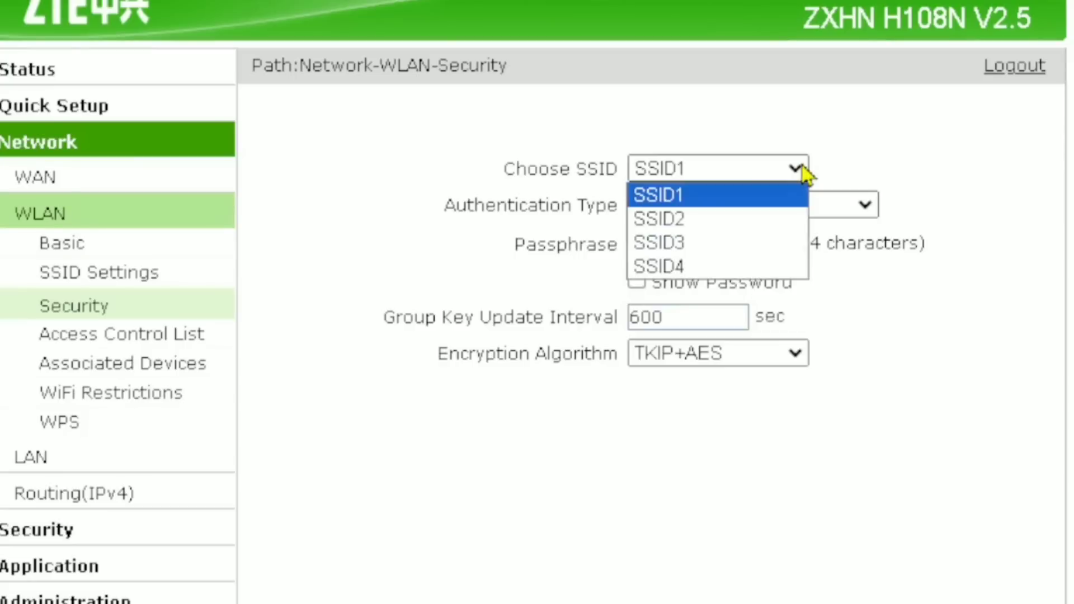
{"action": "left_click", "coordinate": [803, 173]}
{"action": "left_click", "coordinate": [800, 174]}
{"action": "left_click", "coordinate": [678, 221]}
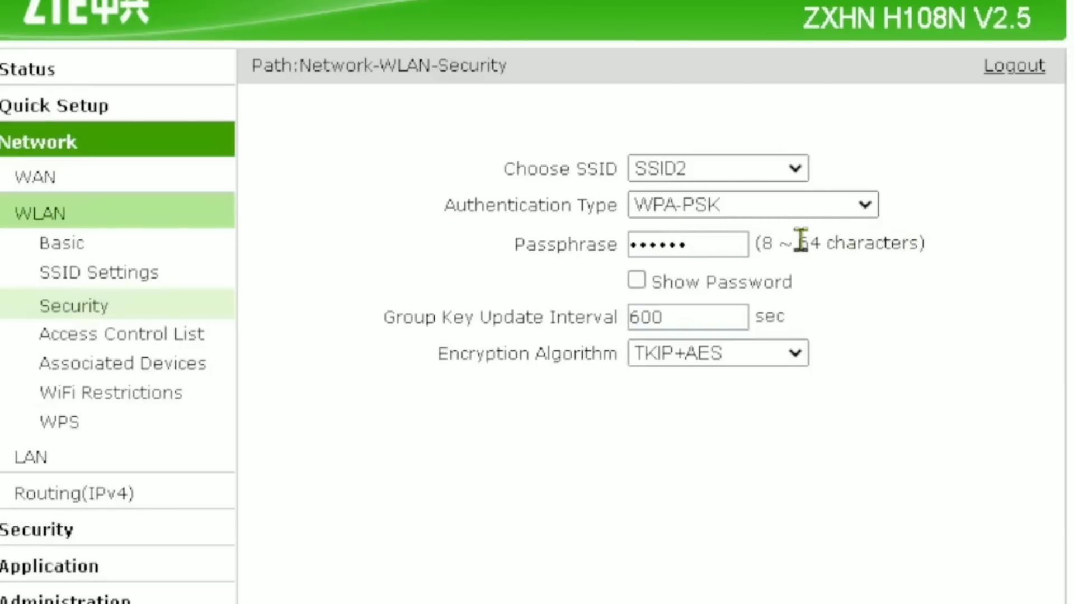
{"action": "left_click", "coordinate": [718, 244]}
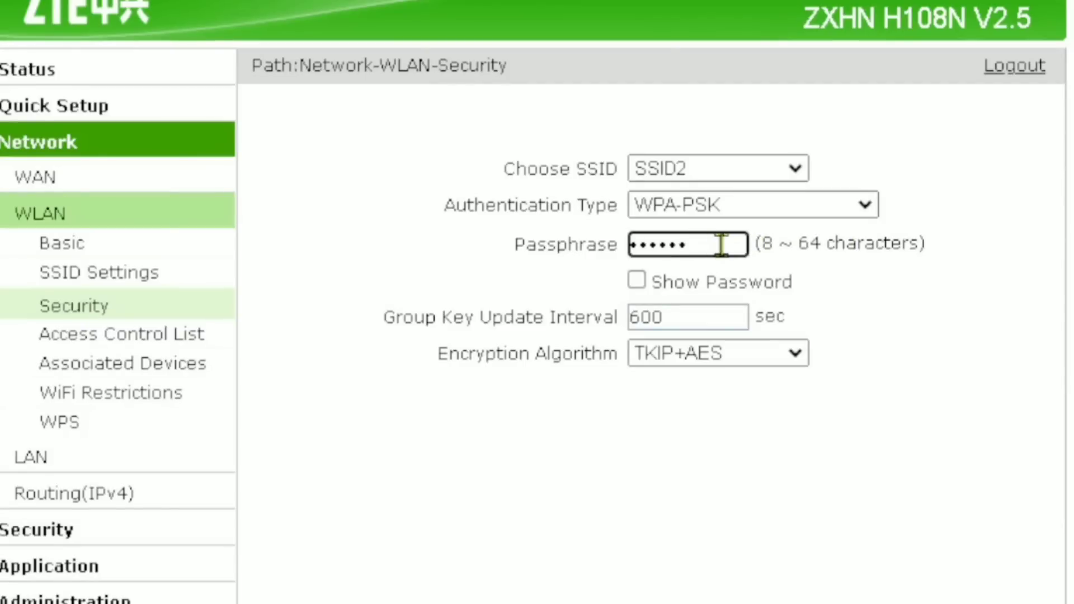
Replace SSID2's passphrase with a new eight-digit one, shown in plain text, and submit
{"action": "key", "text": "BackSpace"}
{"action": "key", "text": "BackSpace"}
{"action": "key", "text": "BackSpace"}
{"action": "key", "text": "BackSpace"}
{"action": "key", "text": "BackSpace"}
{"action": "key", "text": "BackSpace"}
{"action": "key", "text": "BackSpace"}
{"action": "key", "text": "BackSpace"}
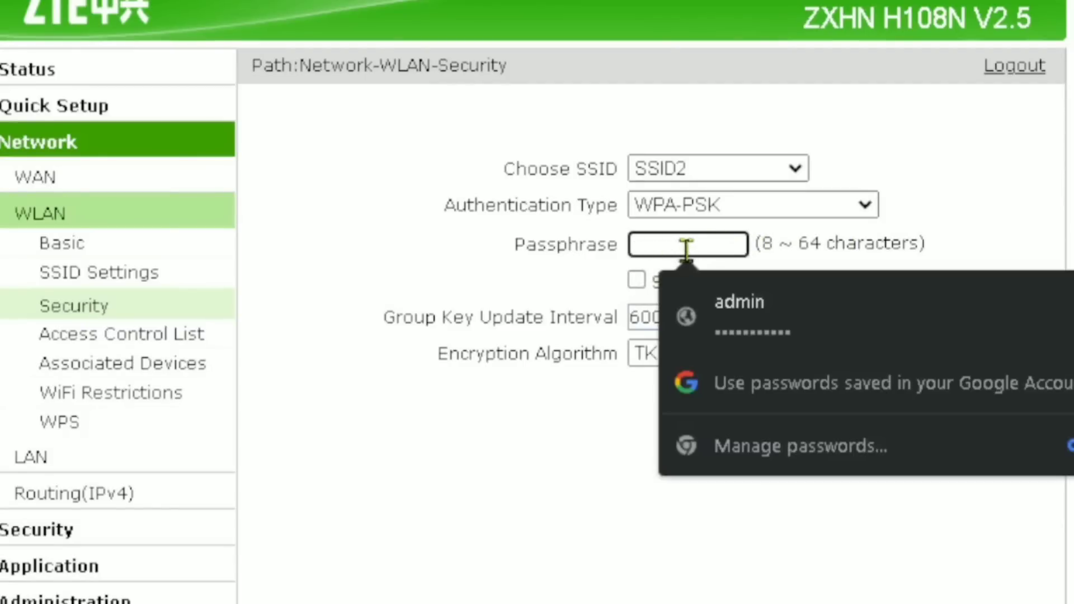
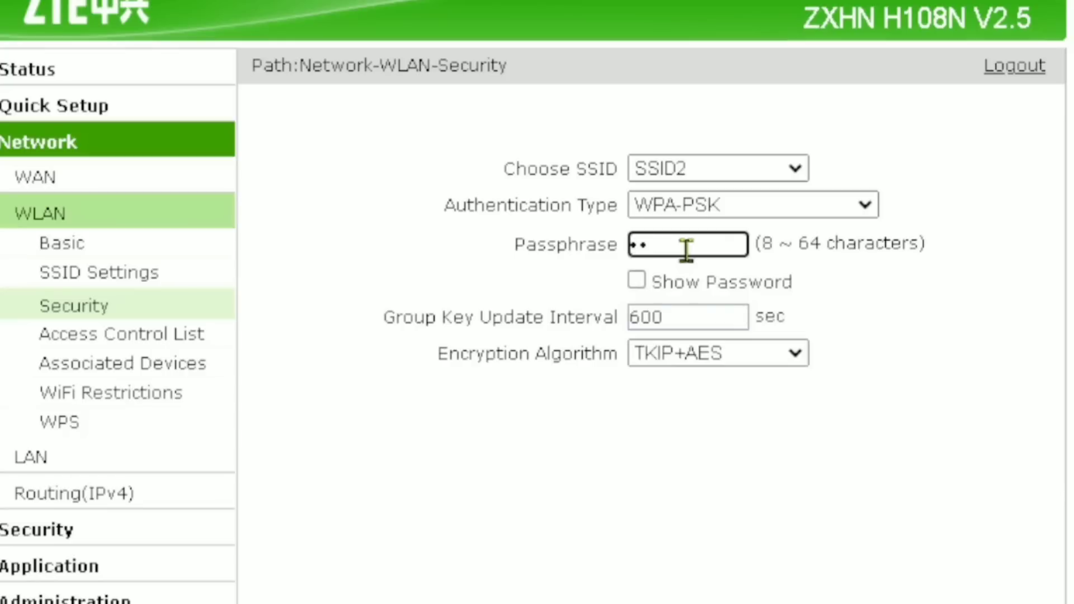
{"action": "left_click", "coordinate": [631, 285]}
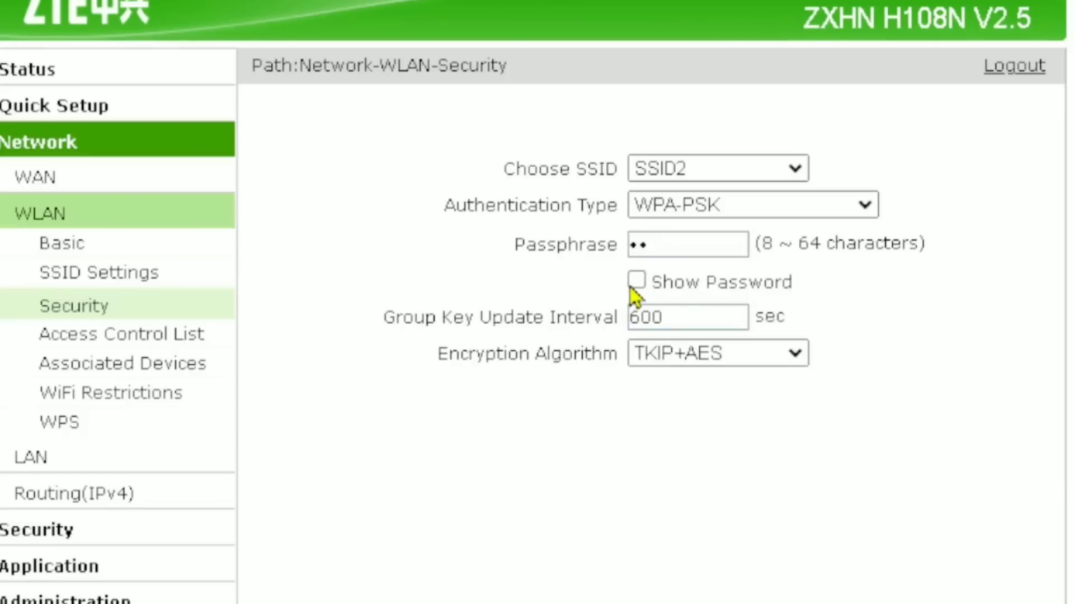
{"action": "left_click", "coordinate": [687, 256]}
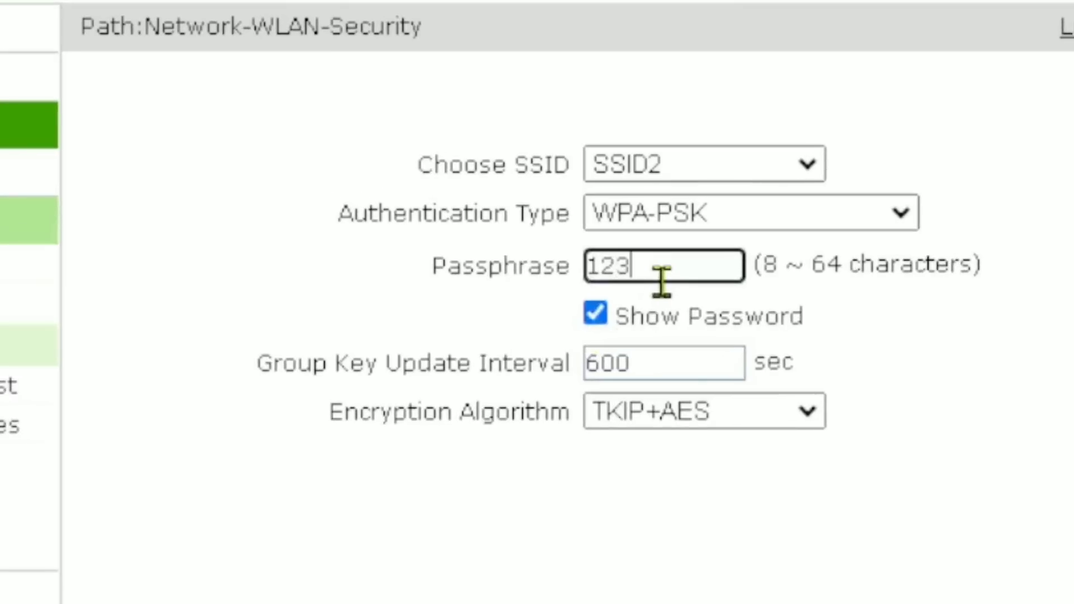
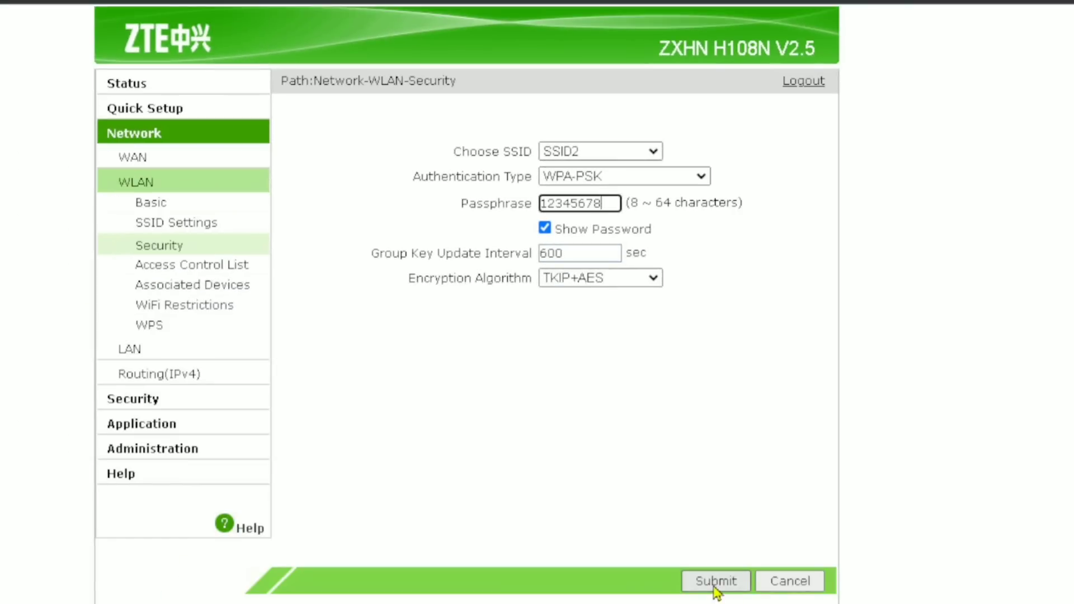
{"action": "left_click", "coordinate": [716, 581]}
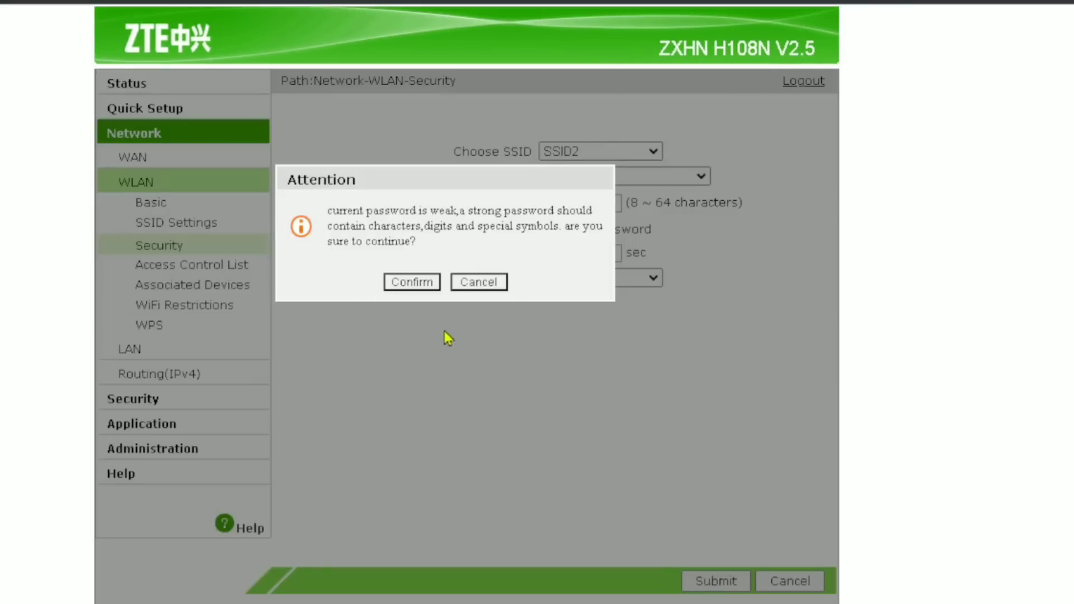
Dismiss the weak-password warning and change SSID2's passphrase to a stronger mix of digits, upper- and lowercase letters, and a symbol
{"action": "left_click", "coordinate": [479, 283]}
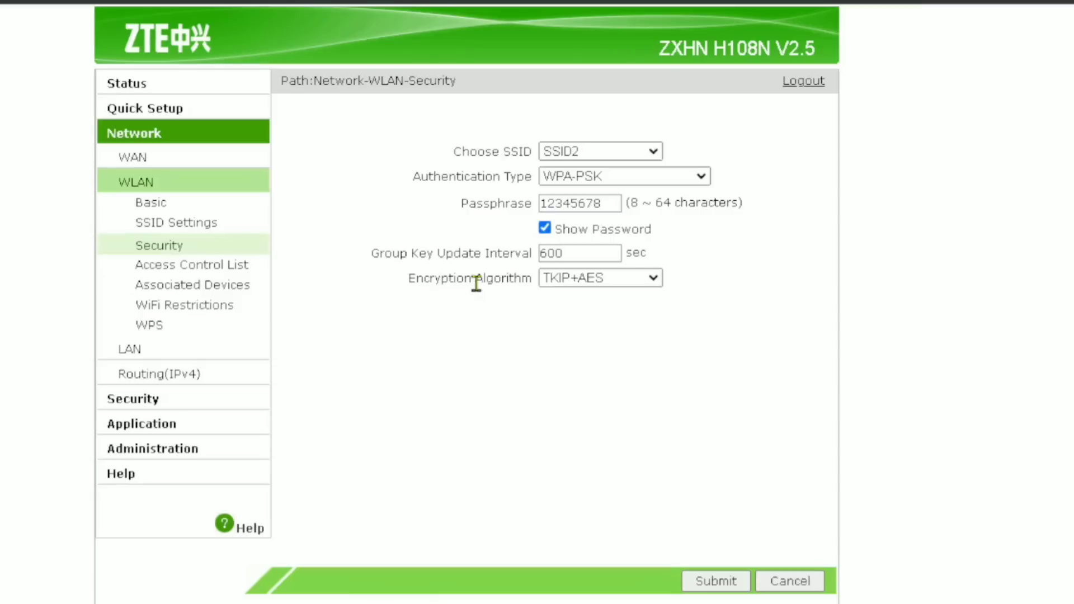
{"action": "left_click", "coordinate": [618, 203]}
{"action": "key", "text": "BackSpace"}
{"action": "key", "text": "BackSpace"}
{"action": "key", "text": "BackSpace"}
{"action": "key", "text": "BackSpace"}
{"action": "key", "text": "BackSpace"}
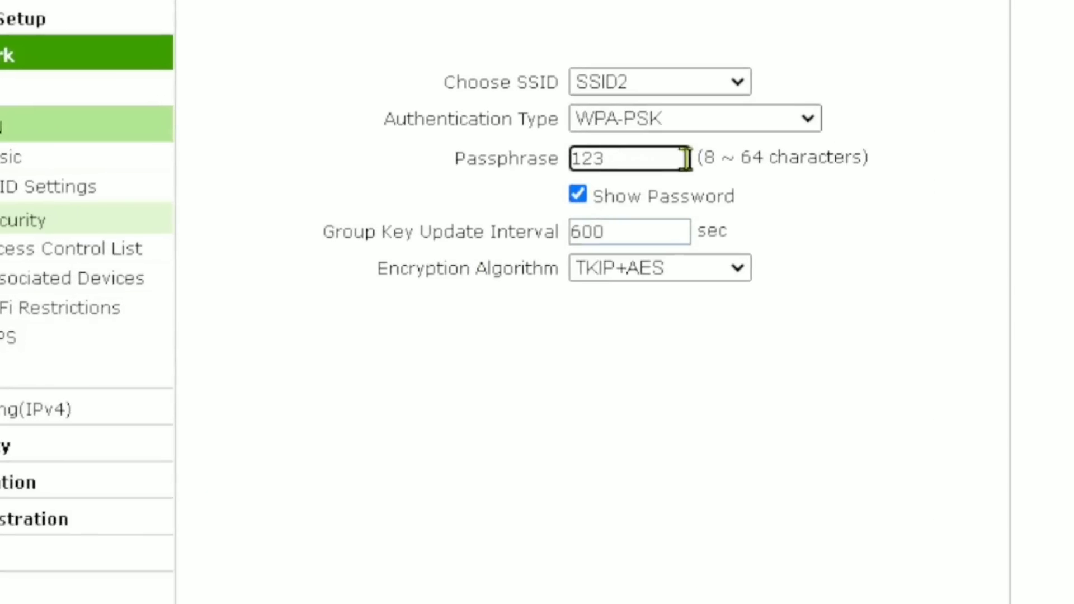
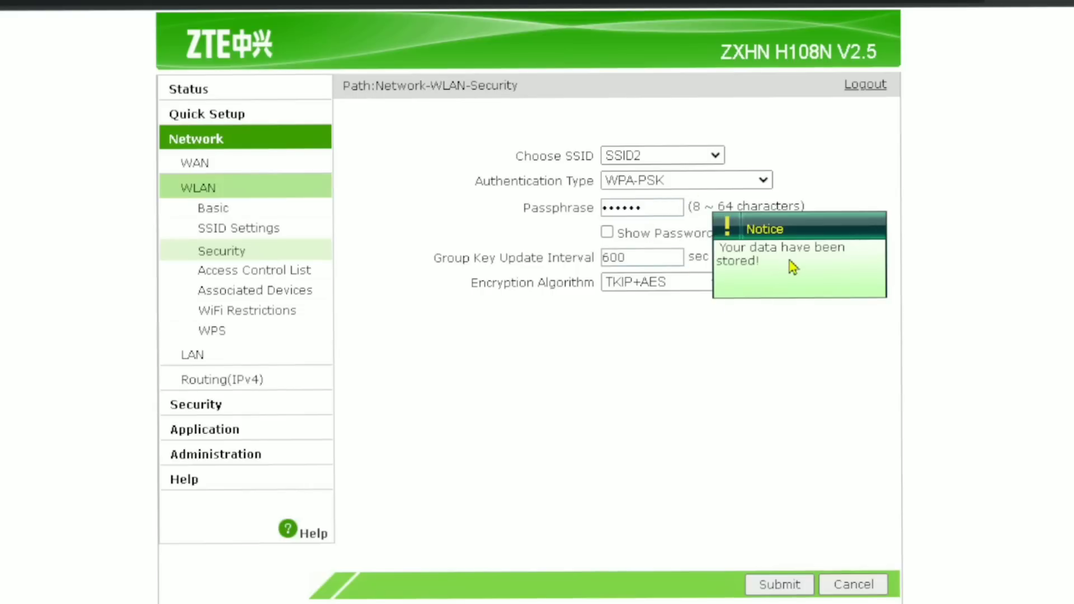
Enable SSID2 (dasilva) in SSID Settings and submit the change
{"action": "left_click", "coordinate": [257, 230]}
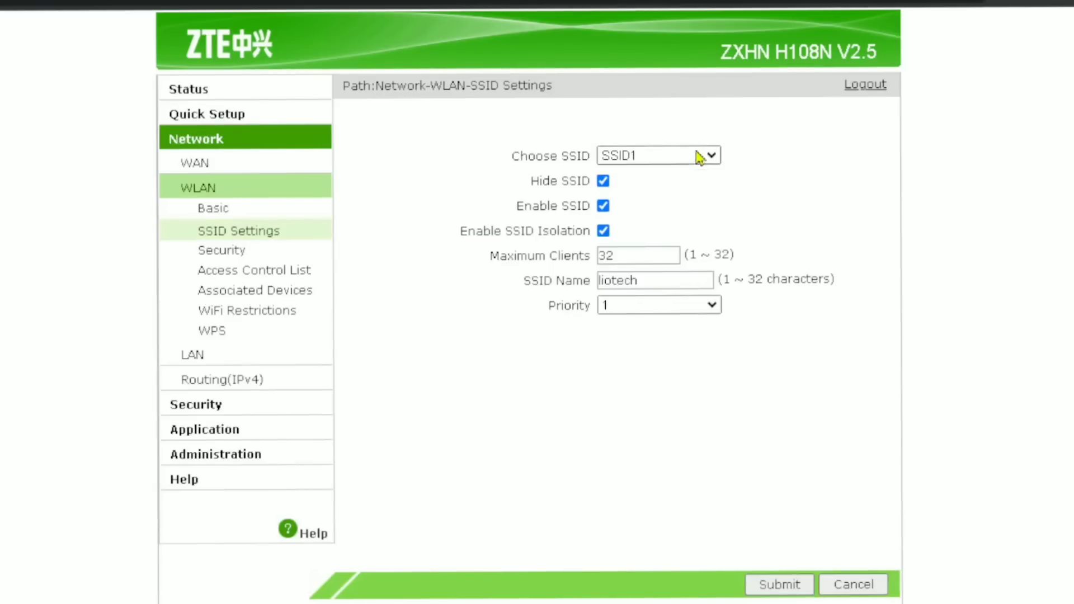
{"action": "left_click", "coordinate": [712, 156]}
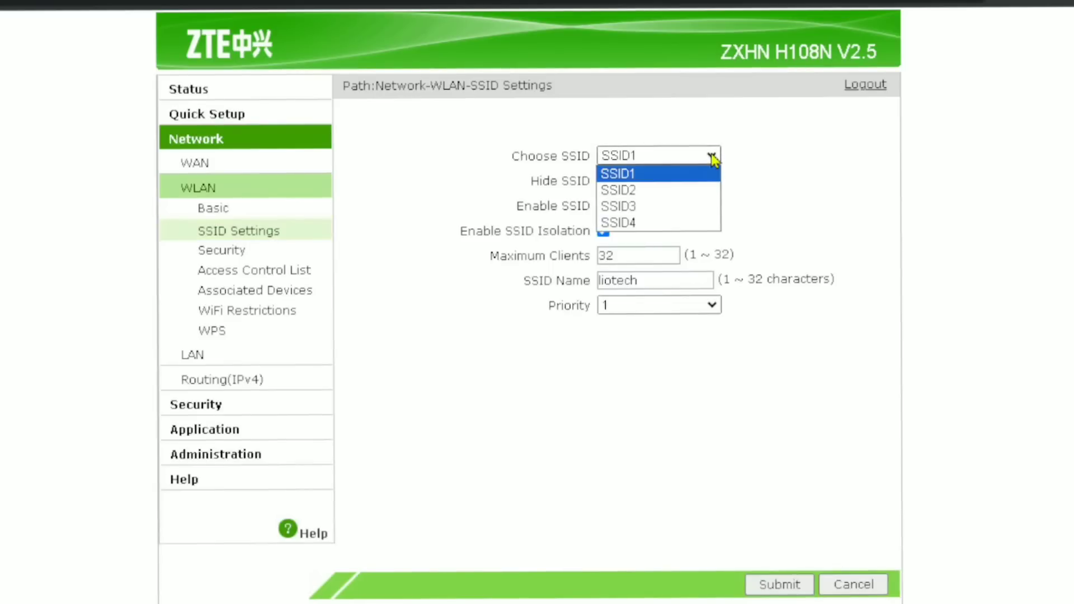
{"action": "left_click", "coordinate": [670, 191]}
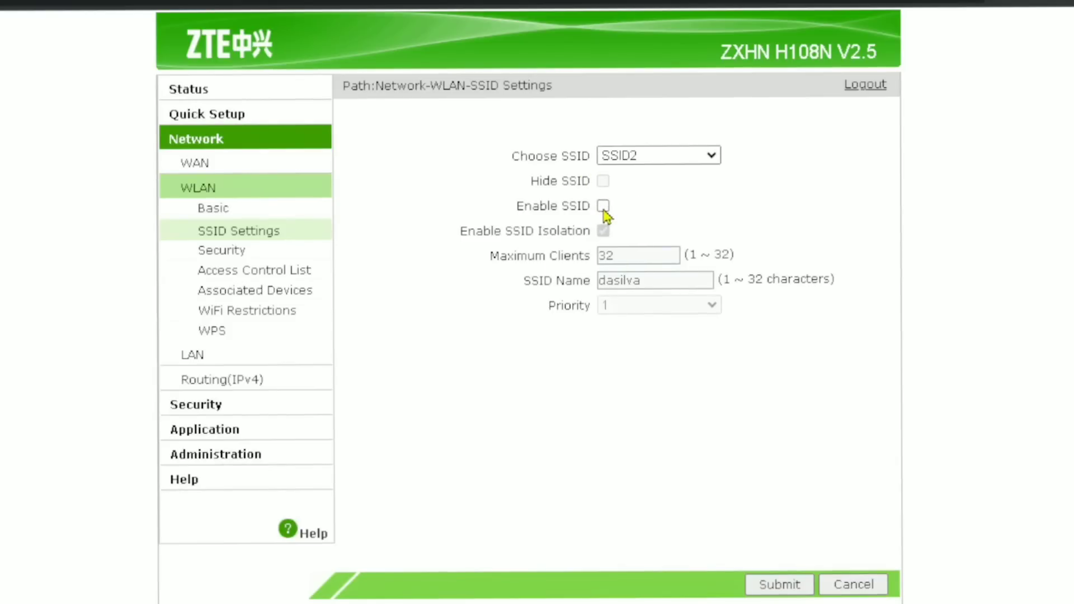
{"action": "left_click", "coordinate": [603, 207]}
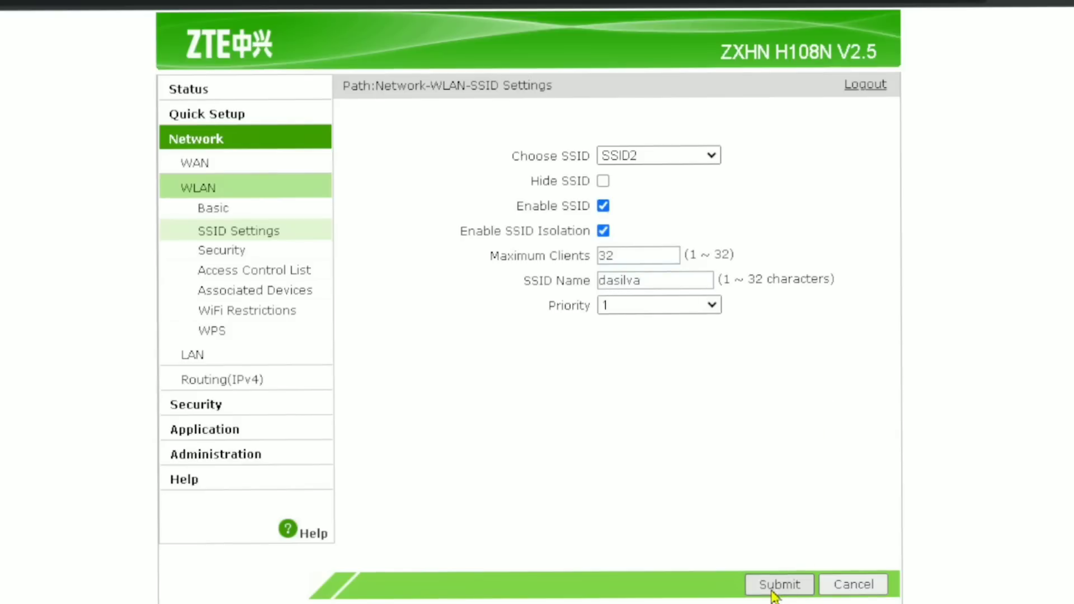
{"action": "left_click", "coordinate": [778, 586]}
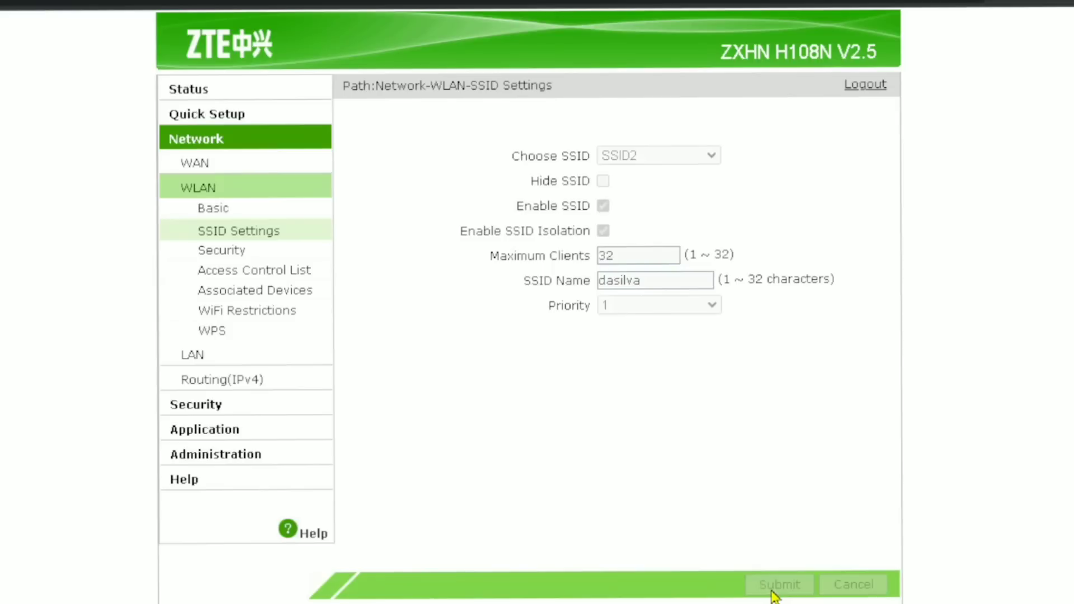
Show the Windows Wi-Fi flyout's available networks, now including dasilva
{"action": "key", "text": "super+space"}
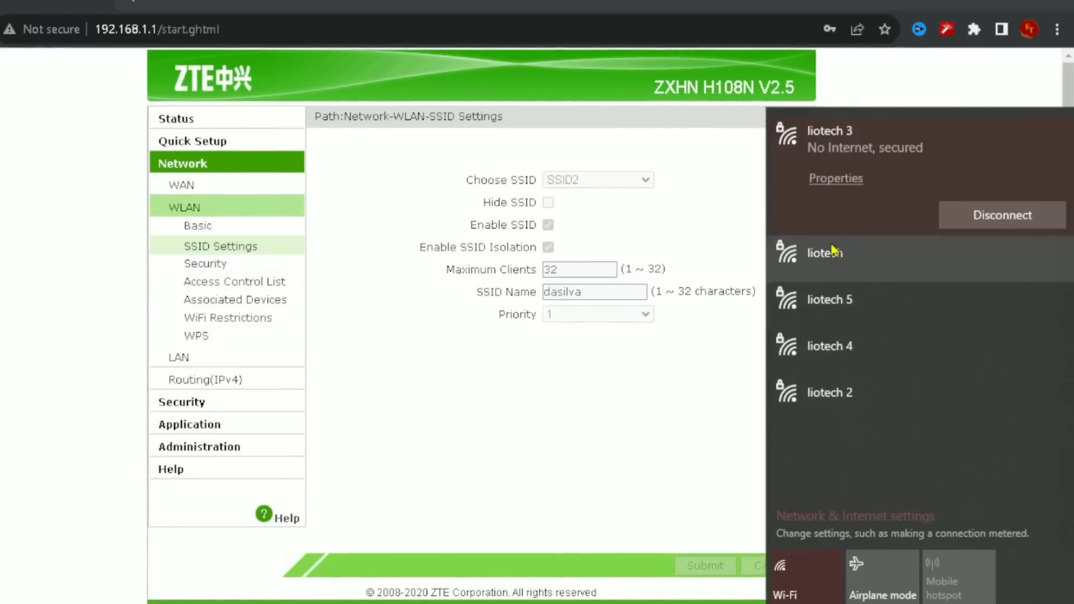
{"action": "left_click", "coordinate": [887, 221]}
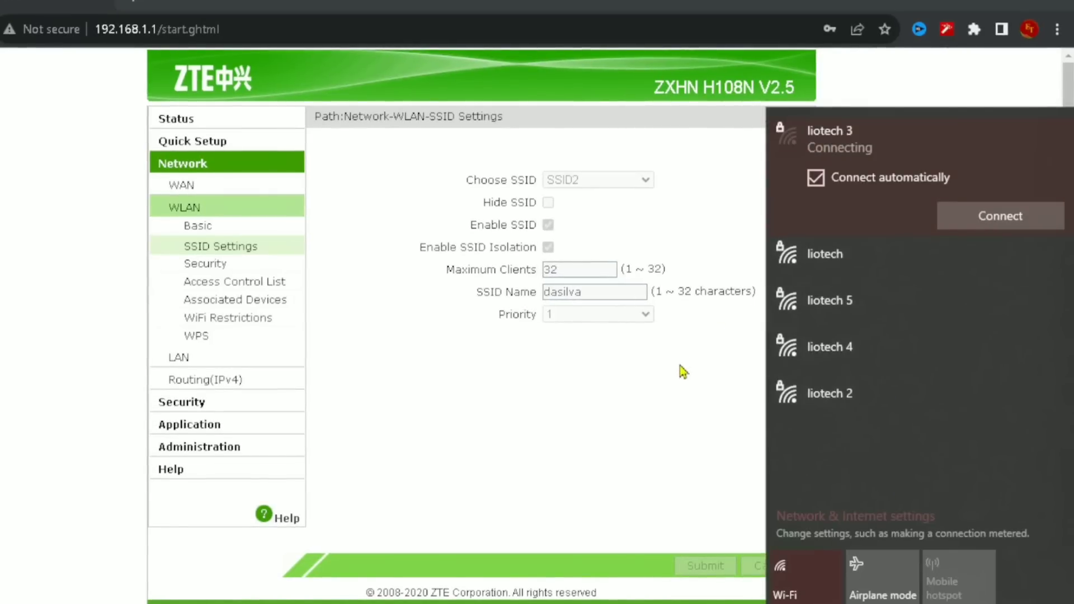
{"action": "left_click", "coordinate": [632, 364]}
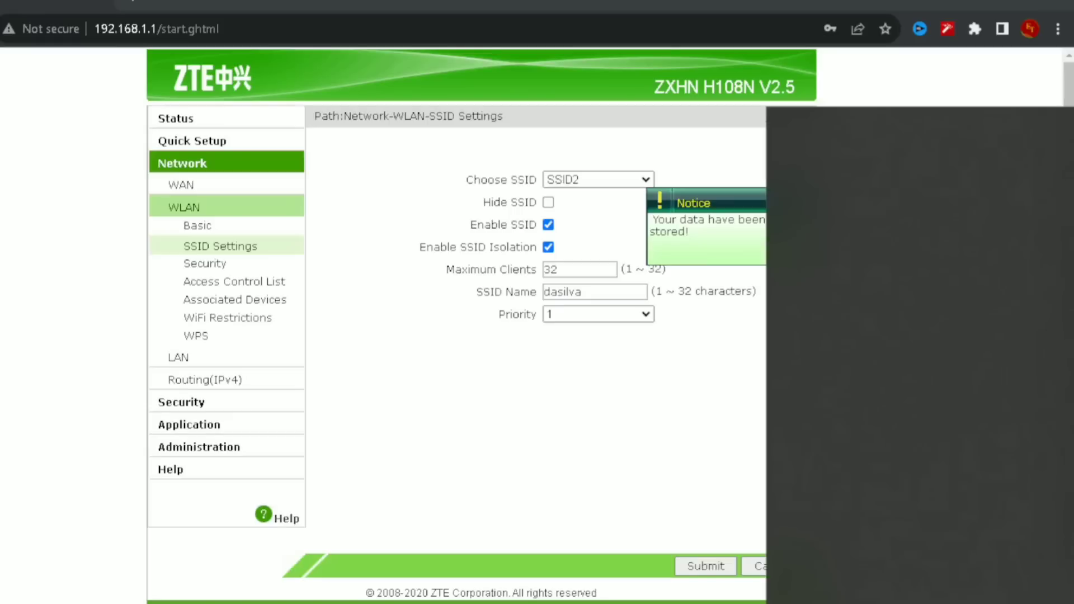
{"action": "left_click", "coordinate": [984, 603]}
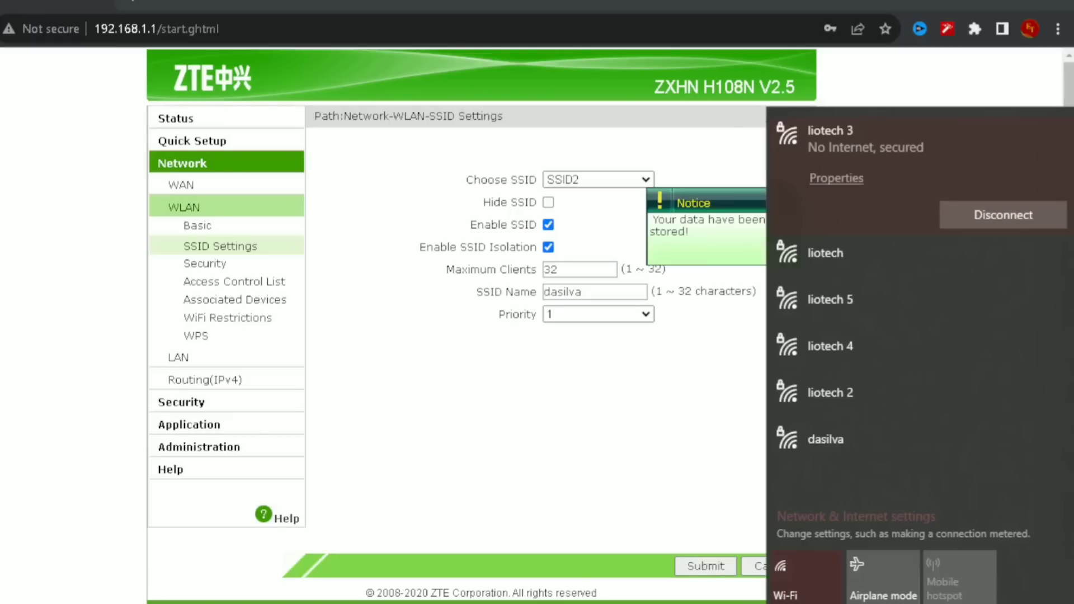
Reopen the Wi-Fi list, select dasilva and start connecting to it
{"action": "left_click", "coordinate": [699, 439]}
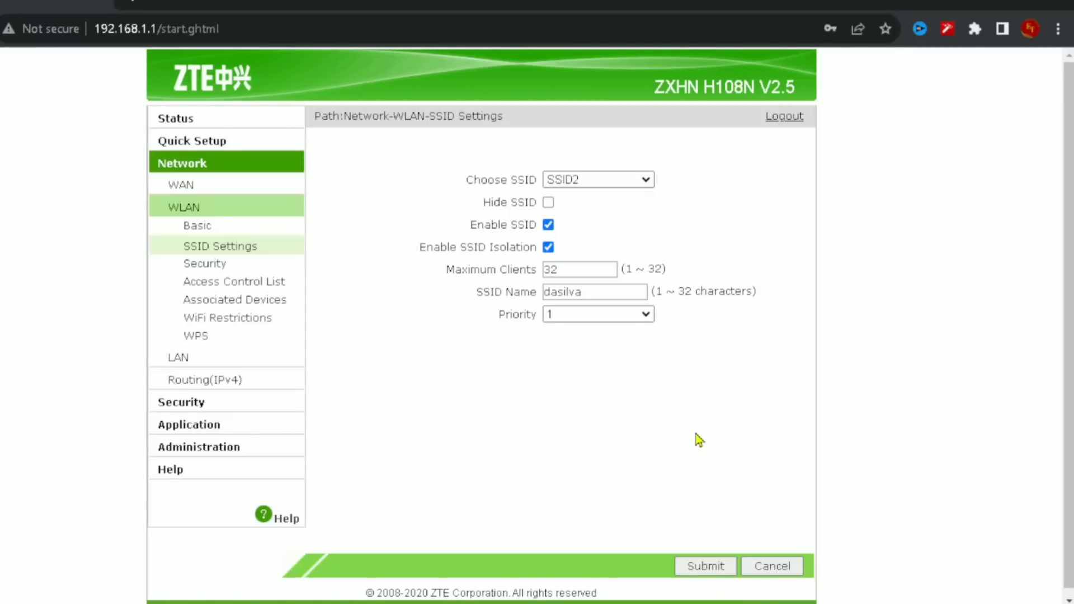
{"action": "left_click", "coordinate": [931, 603]}
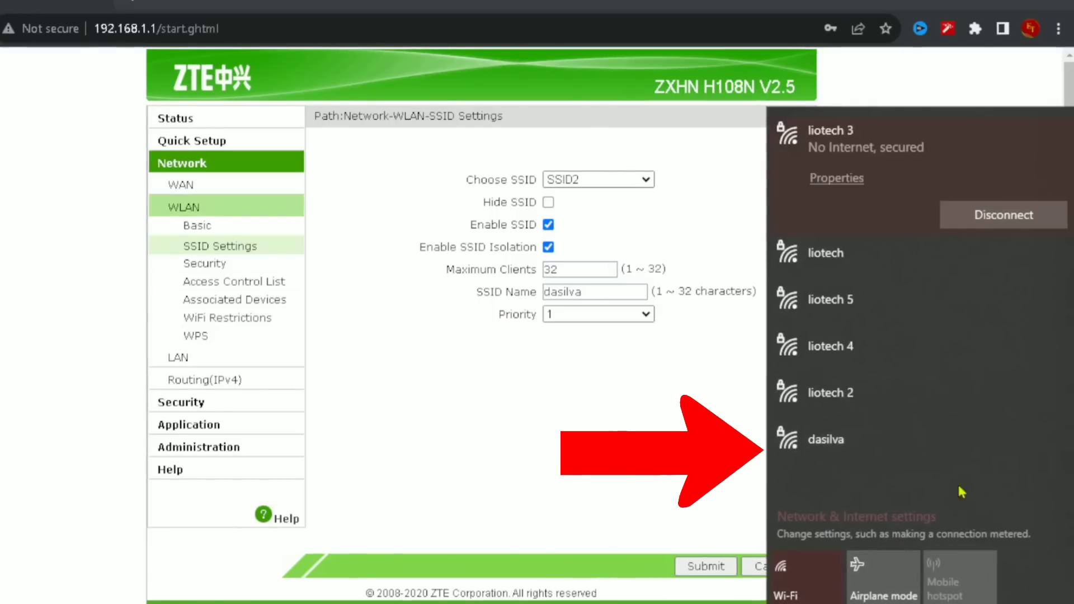
{"action": "left_click", "coordinate": [972, 447]}
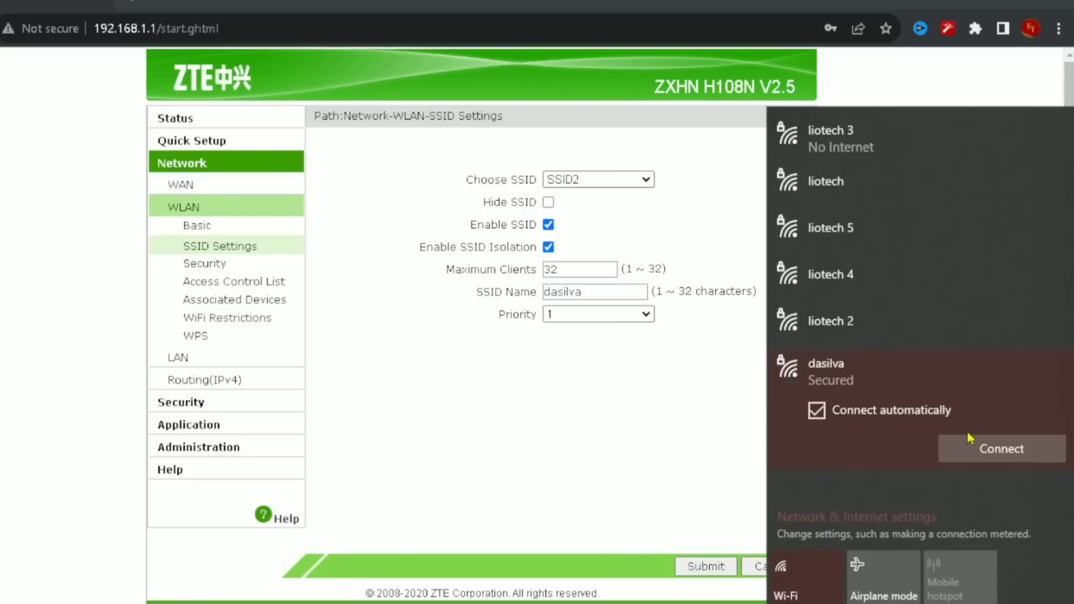
{"action": "left_click", "coordinate": [991, 458]}
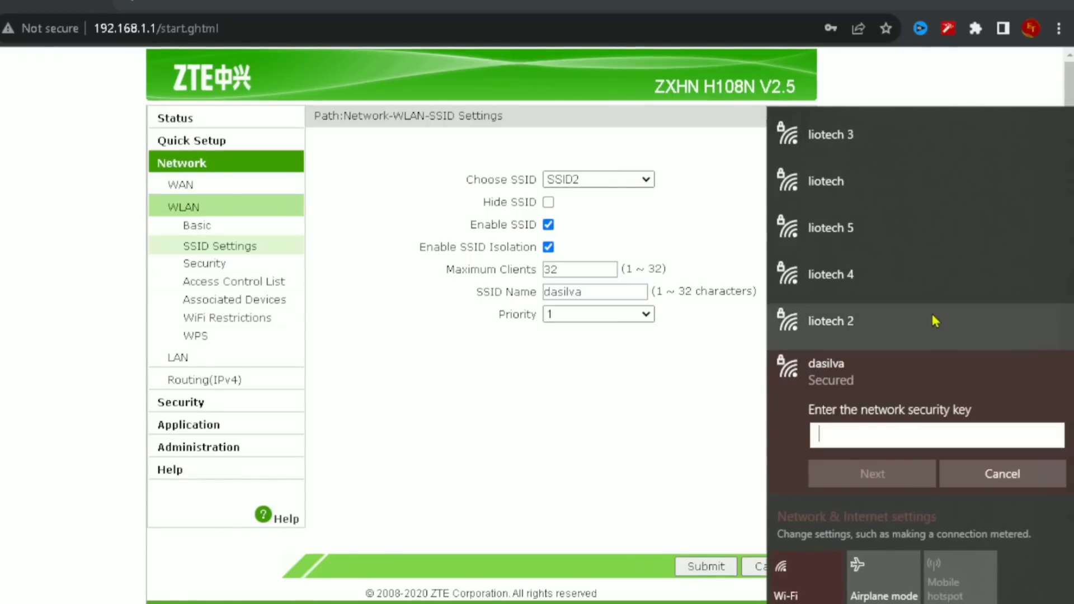
Enter the dasilva network security key and allow the PC to be discoverable
{"action": "type", "text": "•••"}
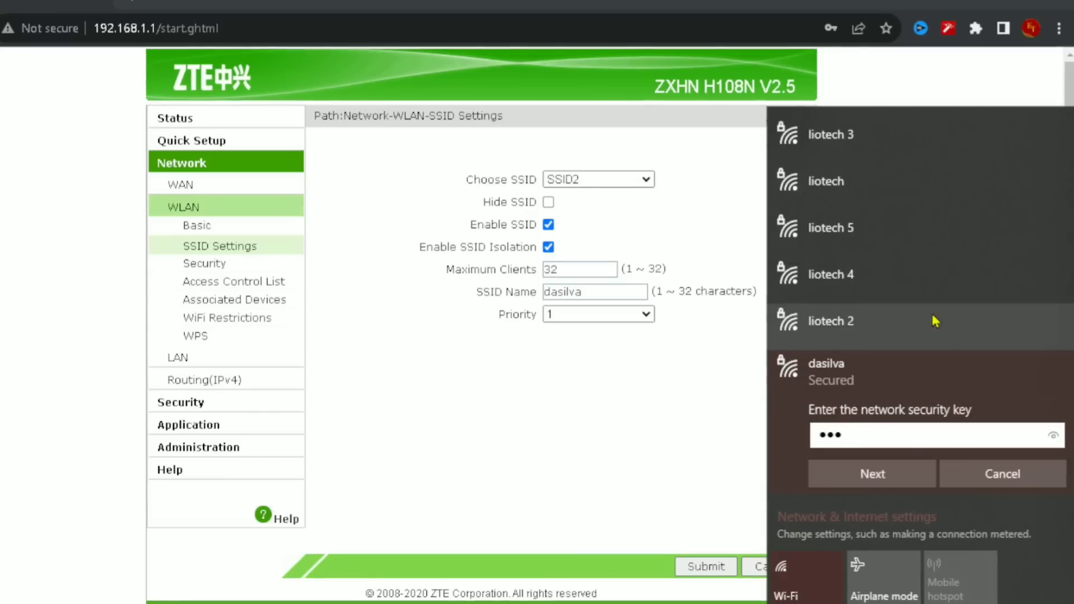
{"action": "type", "text": "••"}
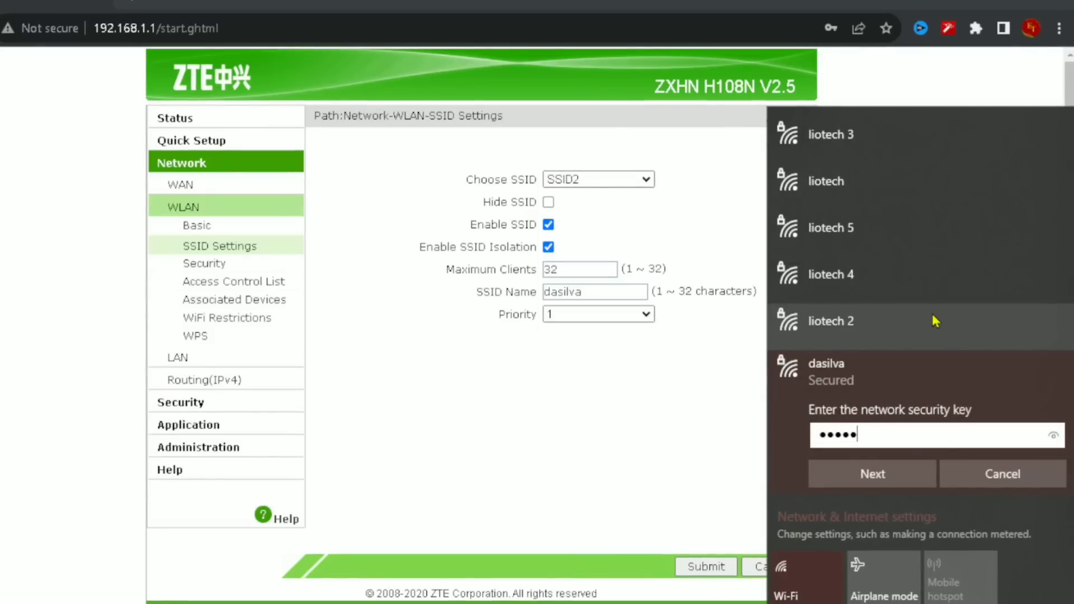
{"action": "type", "text": "••••"}
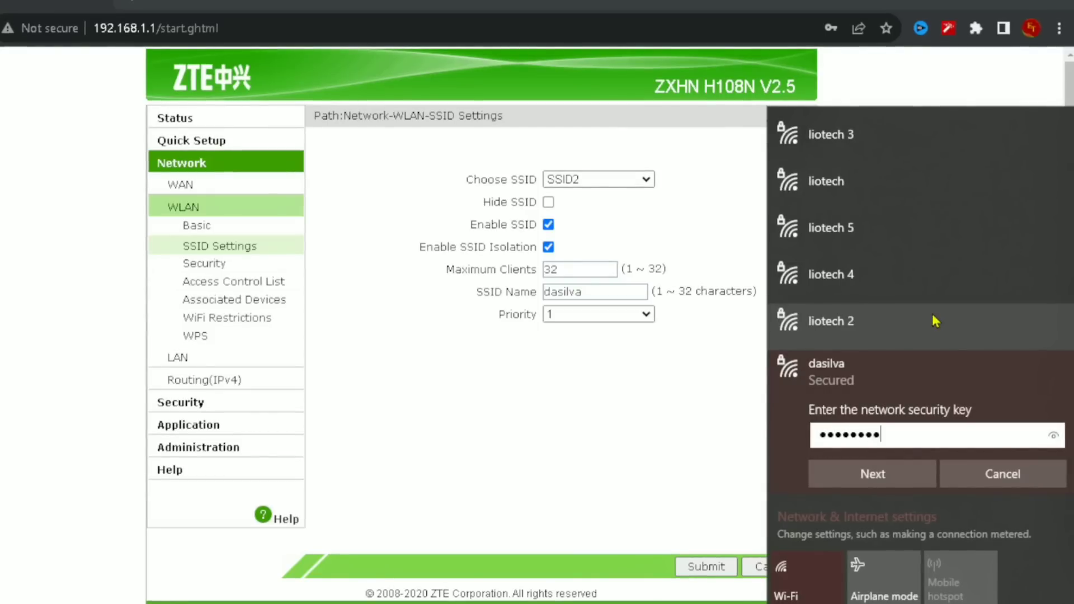
{"action": "type", "text": "•"}
{"action": "left_click", "coordinate": [873, 474]}
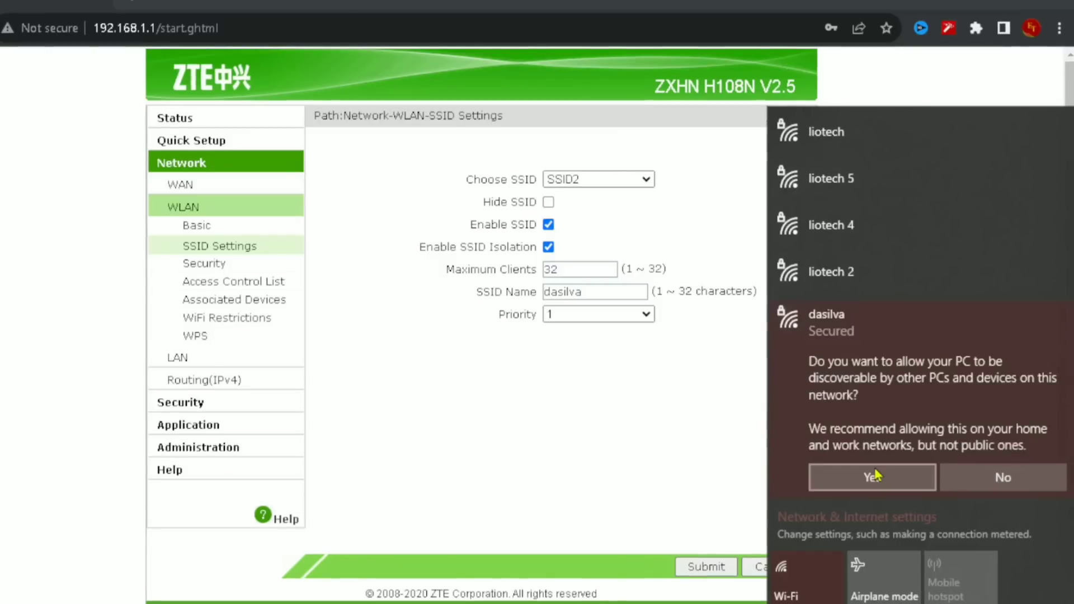
{"action": "left_click", "coordinate": [874, 475]}
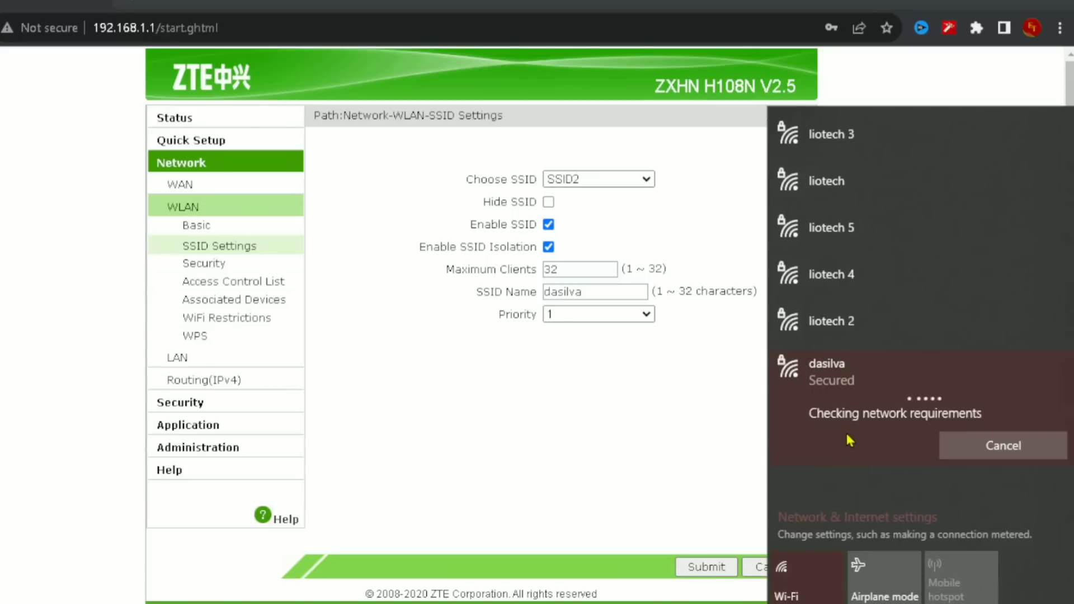
{"action": "left_click", "coordinate": [736, 407]}
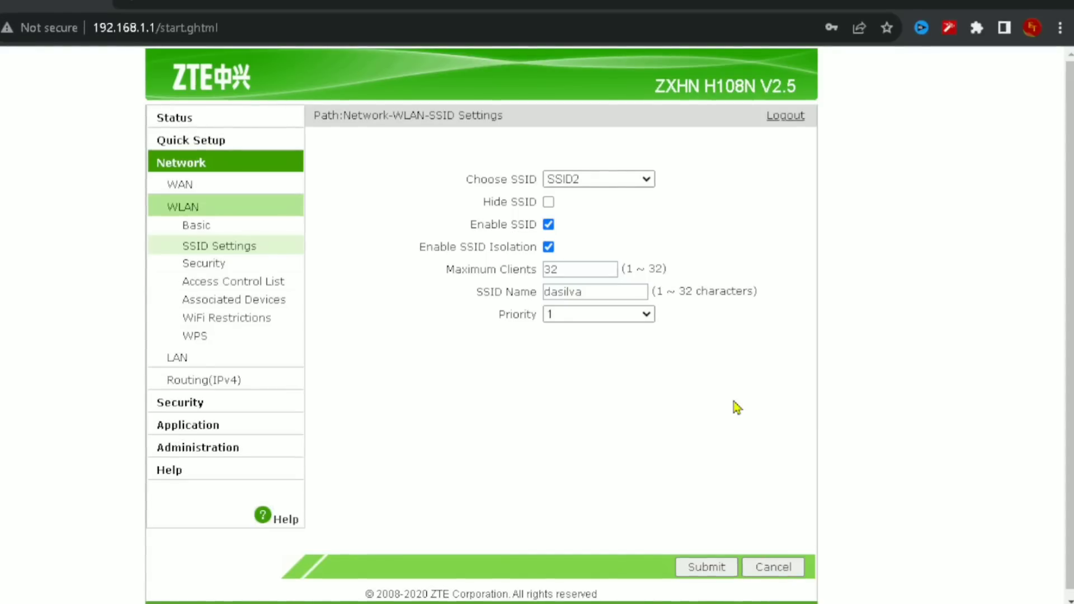
View SSID3's settings, then SSID4's, the disabled network mahilio
{"action": "left_click", "coordinate": [647, 180]}
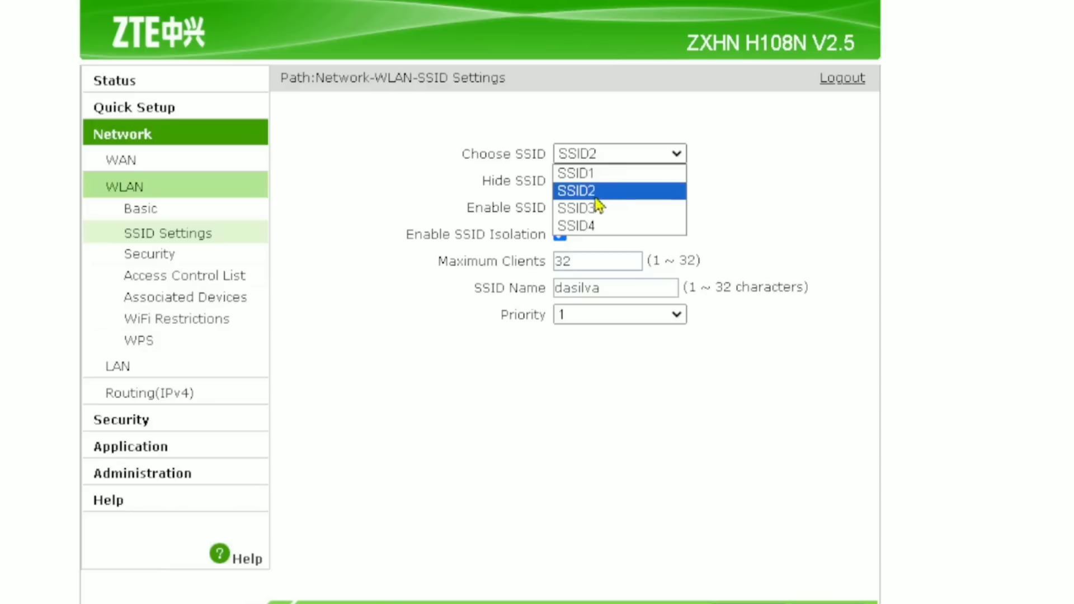
{"action": "left_click", "coordinate": [736, 212]}
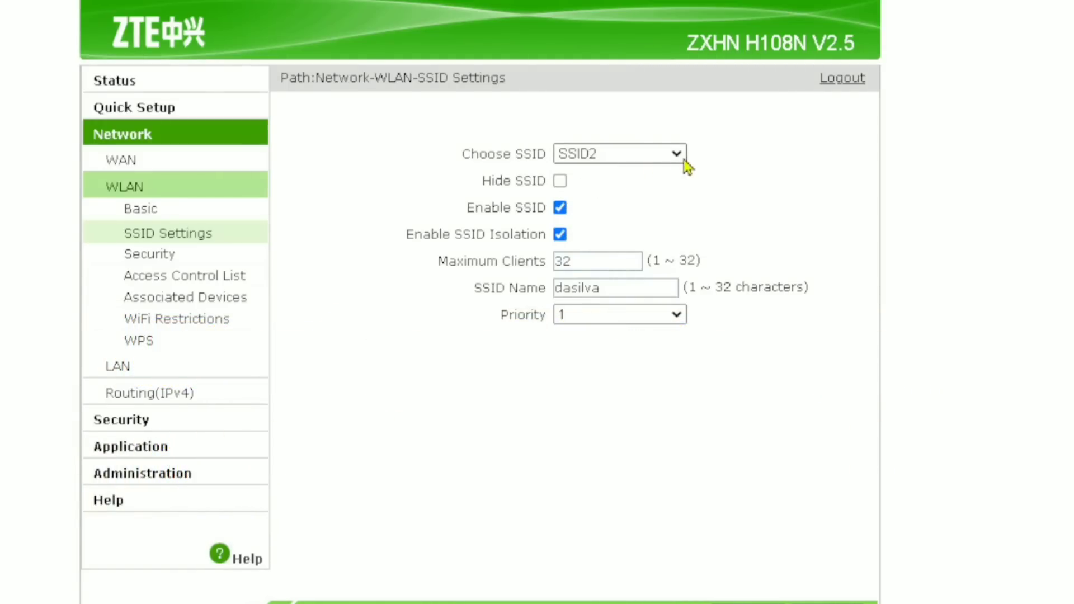
{"action": "left_click", "coordinate": [684, 158]}
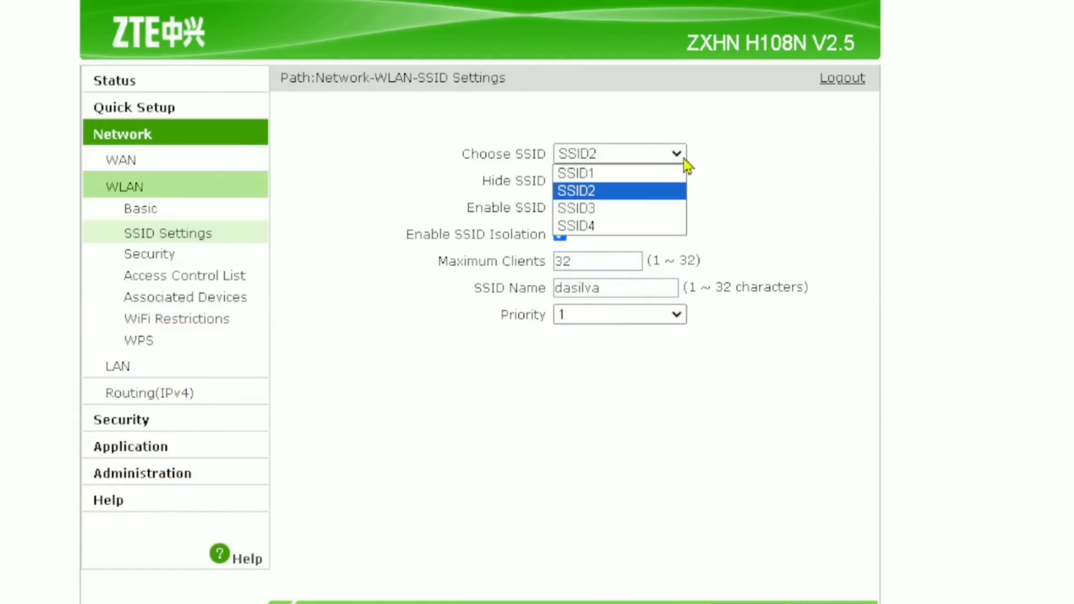
{"action": "left_click", "coordinate": [598, 211]}
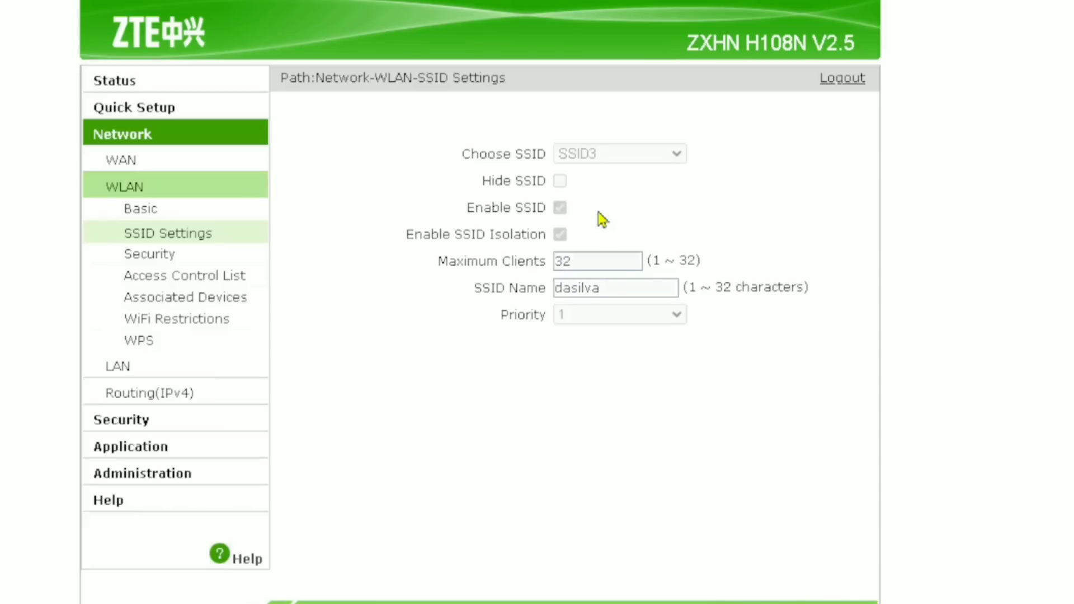
{"action": "left_click", "coordinate": [683, 155]}
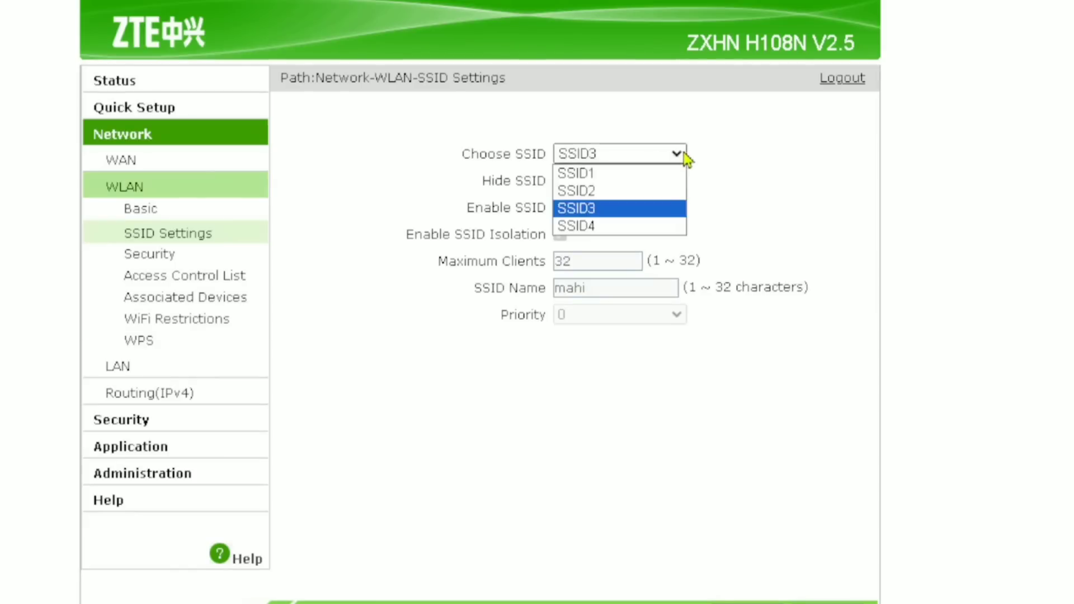
{"action": "left_click", "coordinate": [611, 228]}
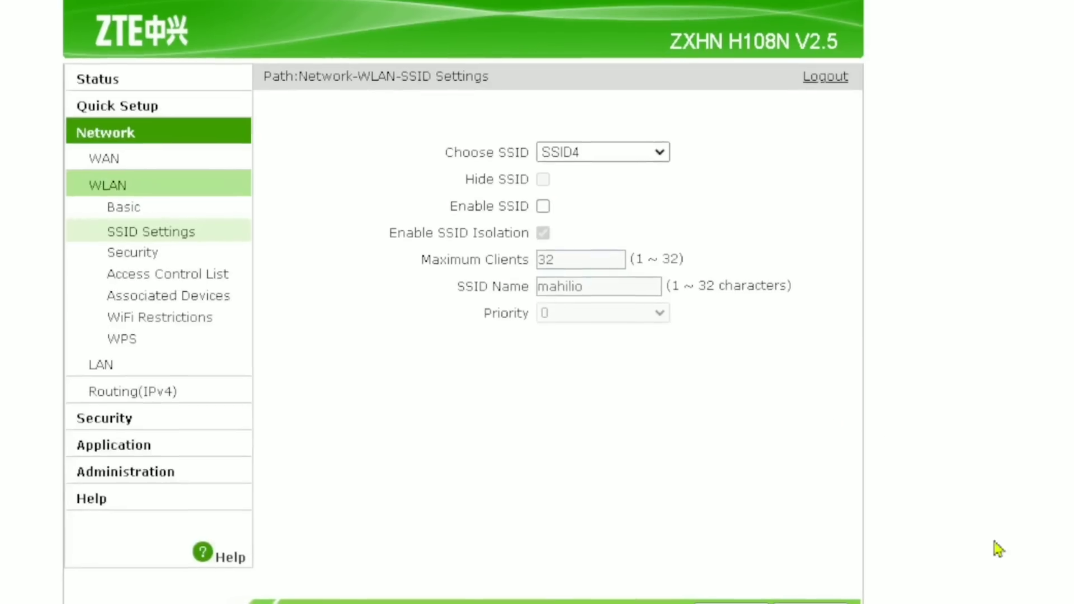
{"action": "left_click", "coordinate": [939, 603]}
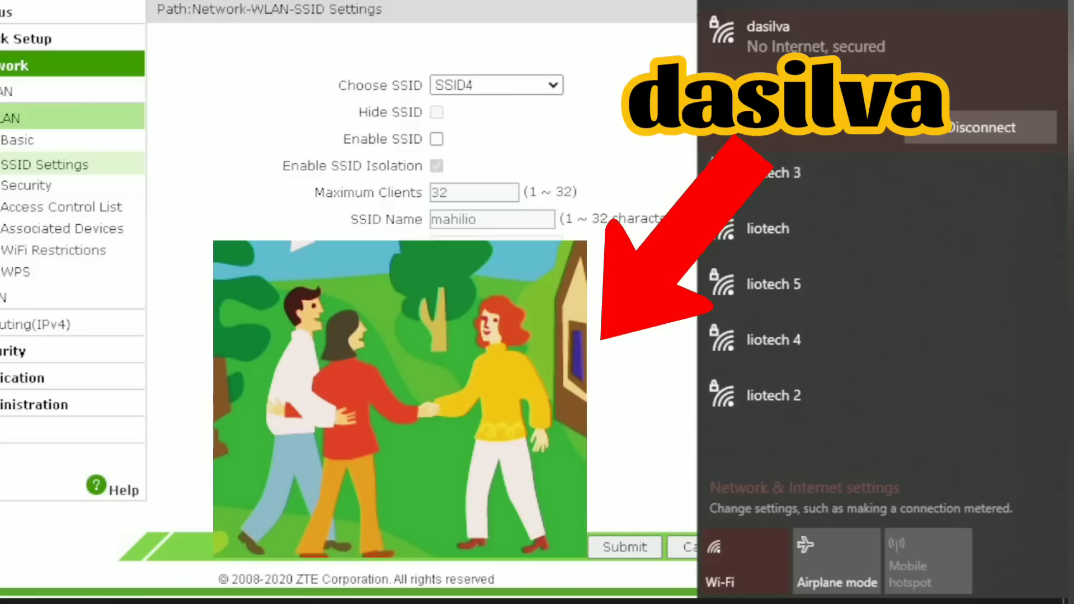
{"action": "left_click", "coordinate": [360, 416]}
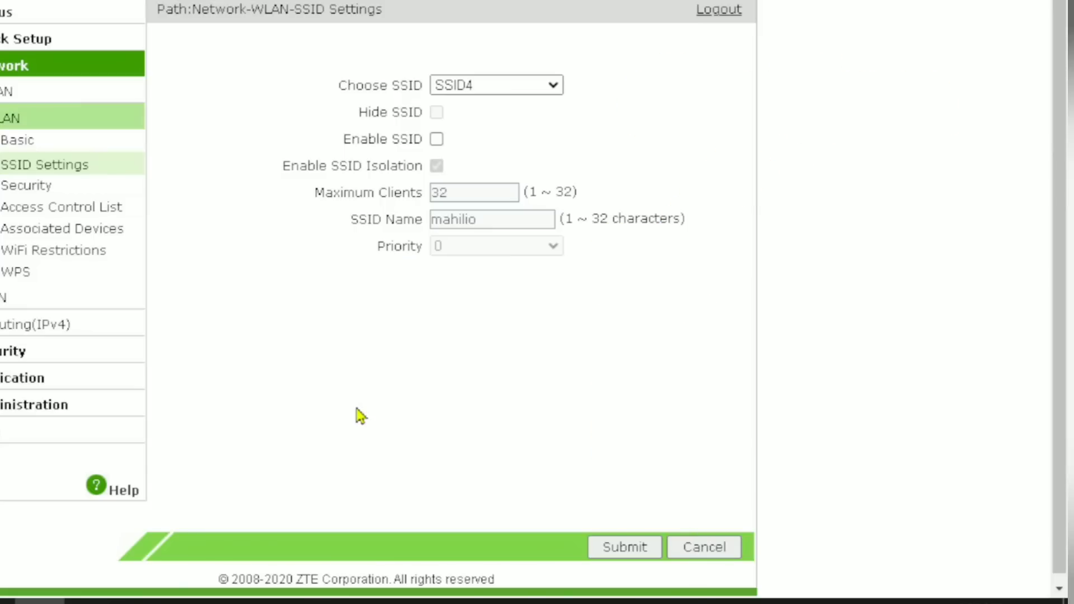